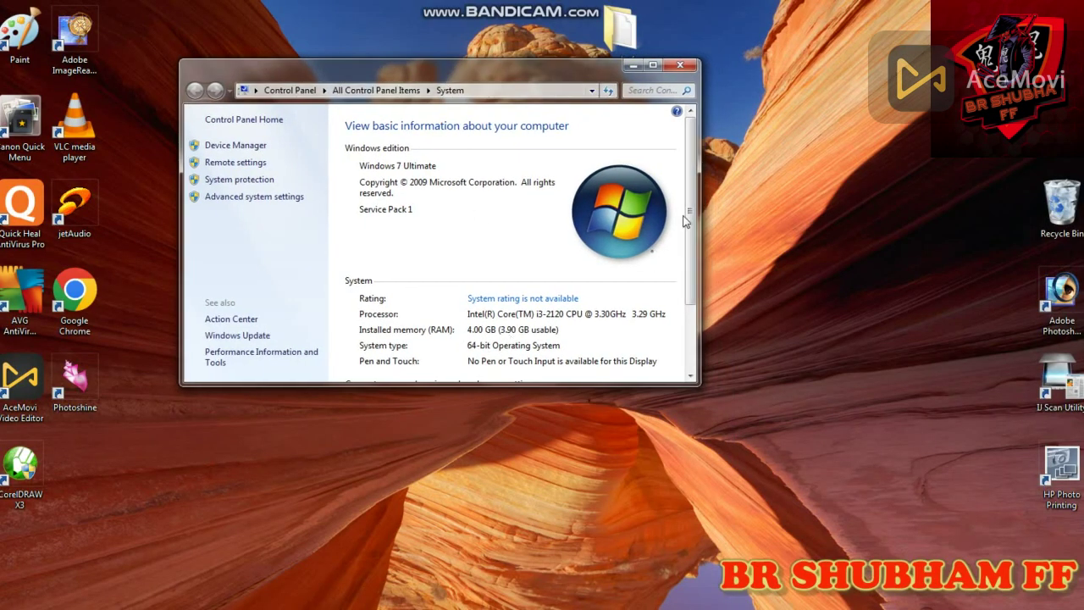
# Step: Close the System information window and refresh the desktop
pyautogui.click(691, 67)
pyautogui.rightClick(738, 70)
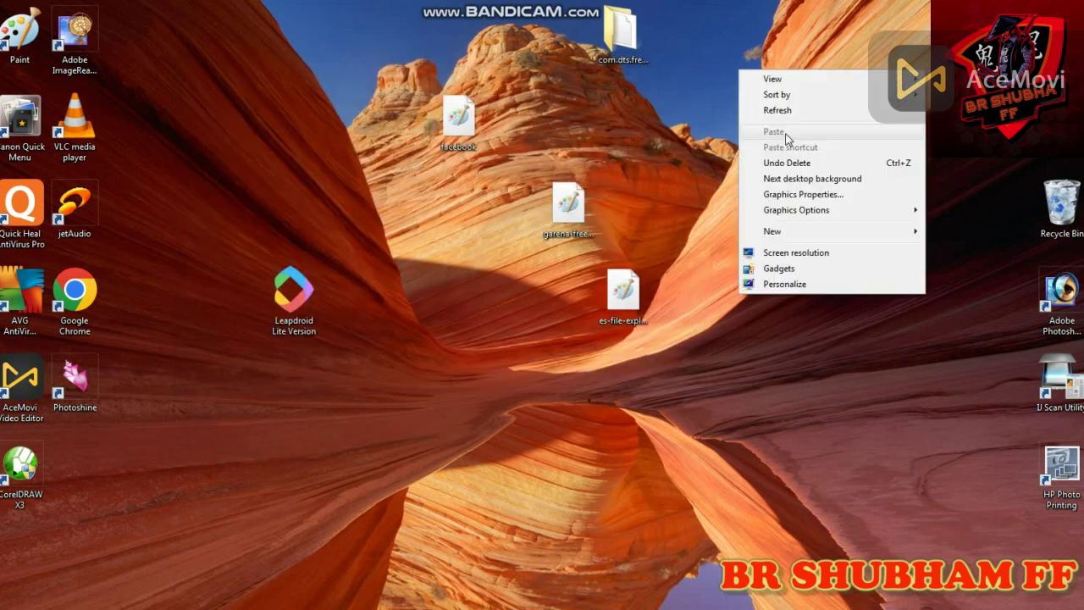
pyautogui.click(786, 115)
pyautogui.rightClick(785, 115)
pyautogui.click(804, 156)
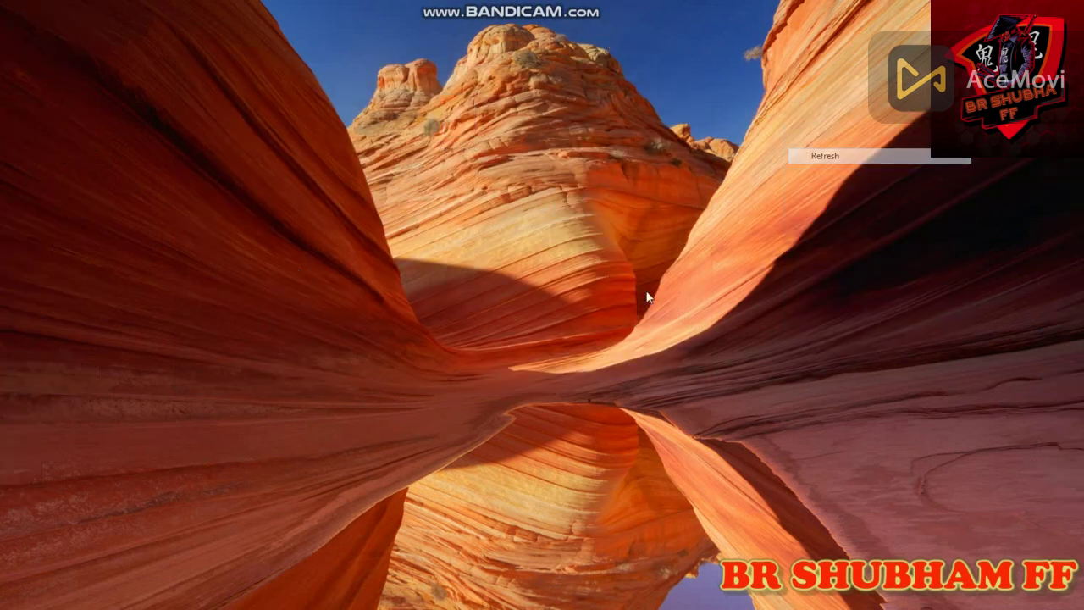
# Step: Run the Leapdroid Lite Version installer as administrator, accept the license agreement, and start the installation with the default paths
pyautogui.rightClick(298, 309)
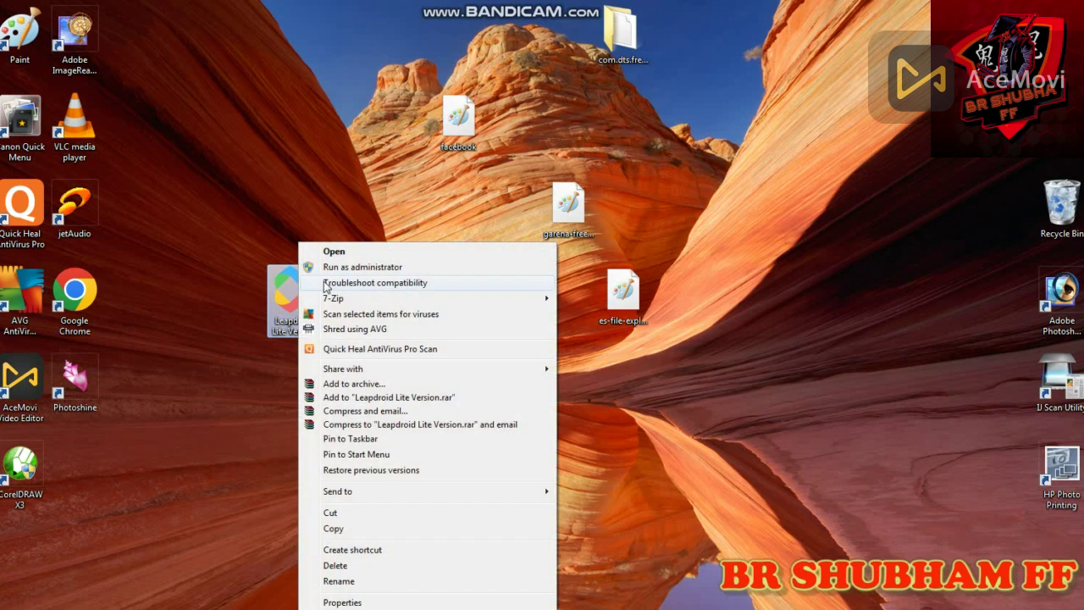
pyautogui.click(381, 269)
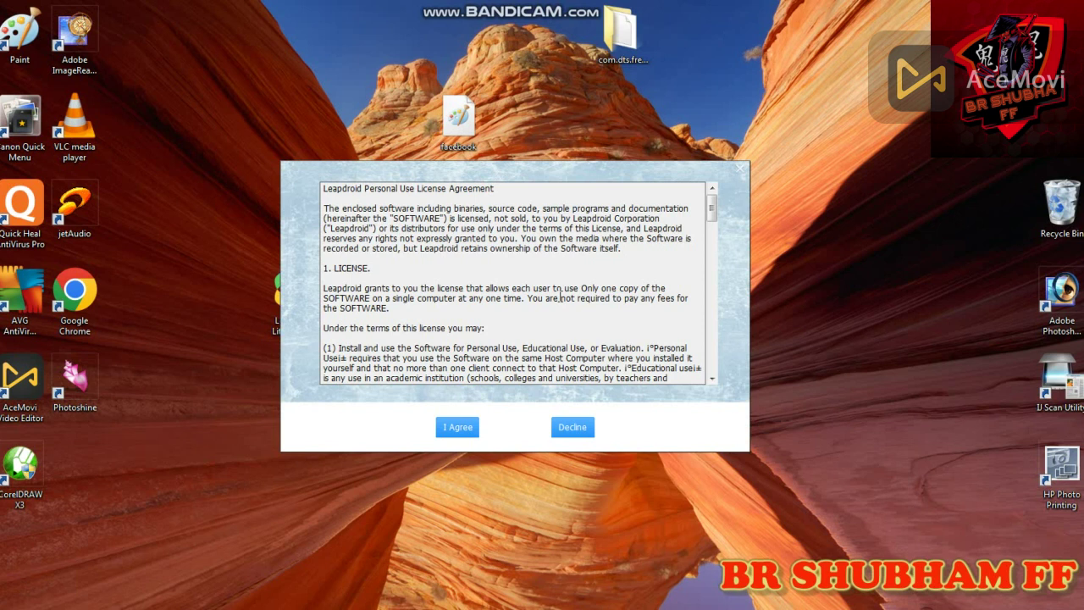
pyautogui.moveTo(712, 210)
pyautogui.mouseDown()
pyautogui.moveTo(711, 297)
pyautogui.moveTo(708, 199)
pyautogui.mouseUp()
pyautogui.click(458, 428)
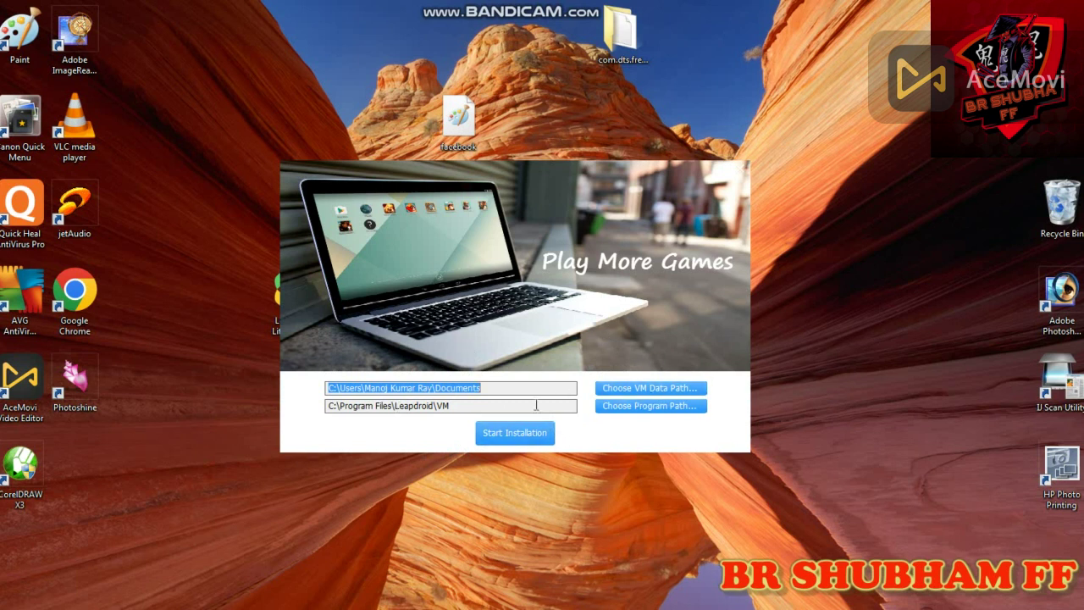
pyautogui.click(517, 434)
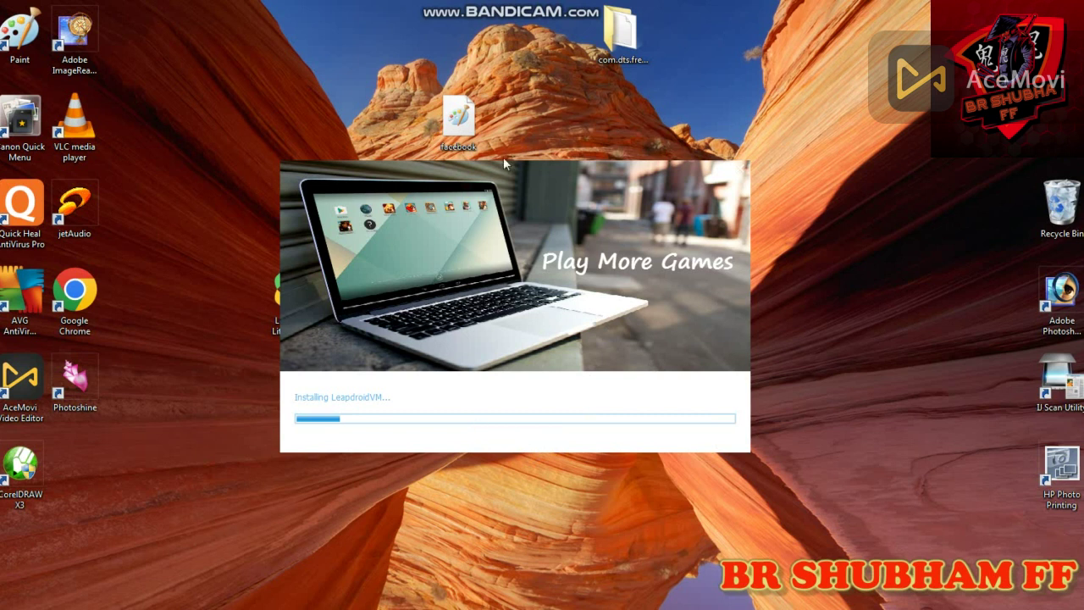
pyautogui.moveTo(506, 167); pyautogui.dragTo(498, 142)
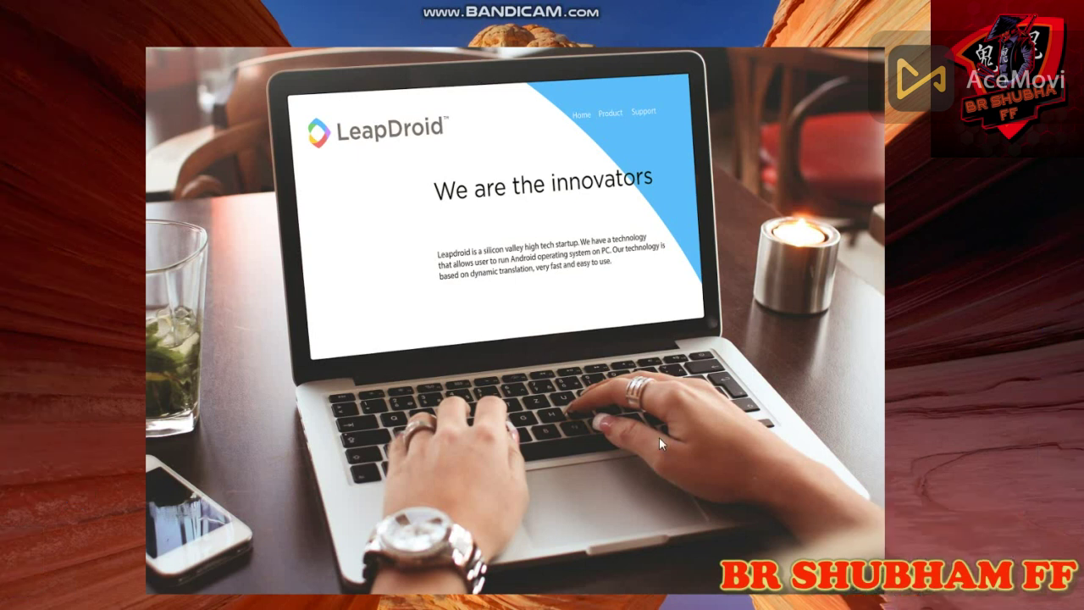
pyautogui.hotkey('ctrl', 'shift', 'Escape')
pyautogui.click(1050, 282)
pyautogui.rightClick(906, 234)
pyautogui.click(978, 280)
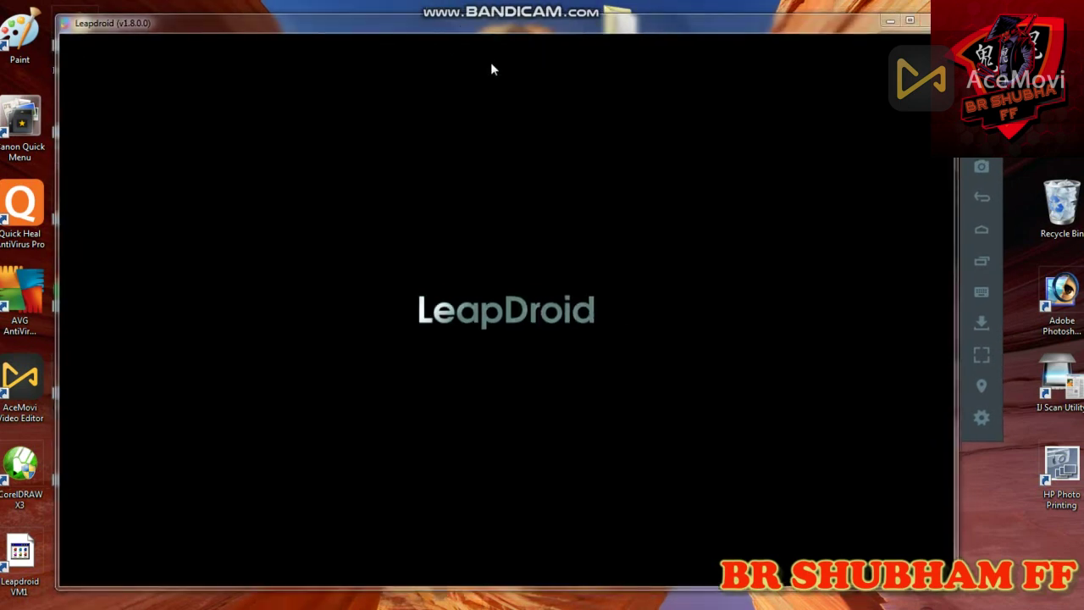
# Step: Reduce the size of the Leapdroid emulator window and reposition it on the desktop
pyautogui.click(982, 417)
pyautogui.click(189, 185)
pyautogui.click(207, 156)
pyautogui.click(681, 72)
pyautogui.moveTo(215, 22); pyautogui.dragTo(315, 71)
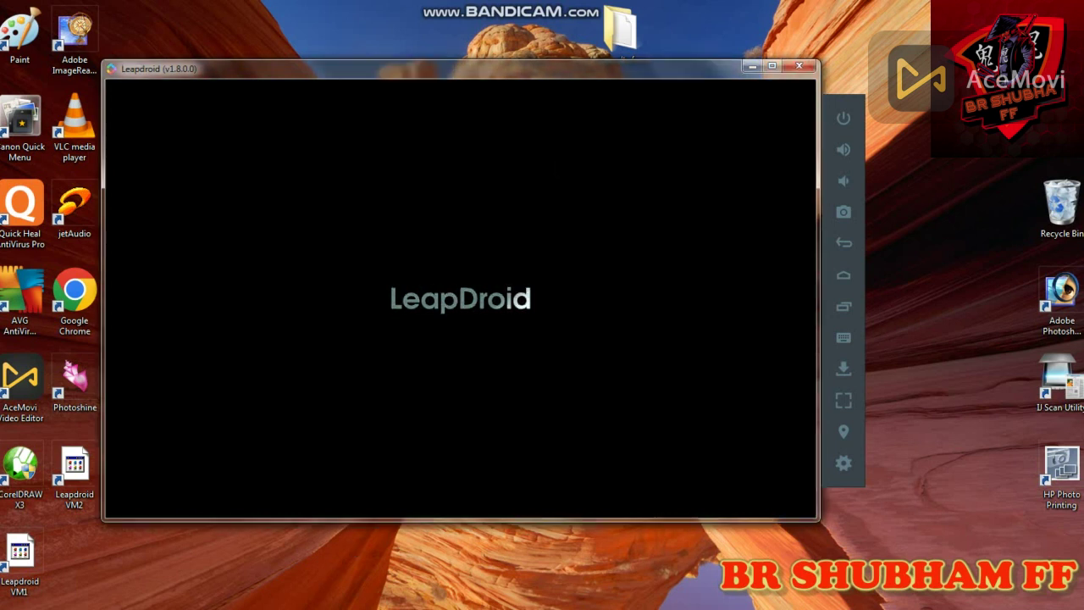
pyautogui.moveTo(488, 72); pyautogui.dragTo(510, 68)
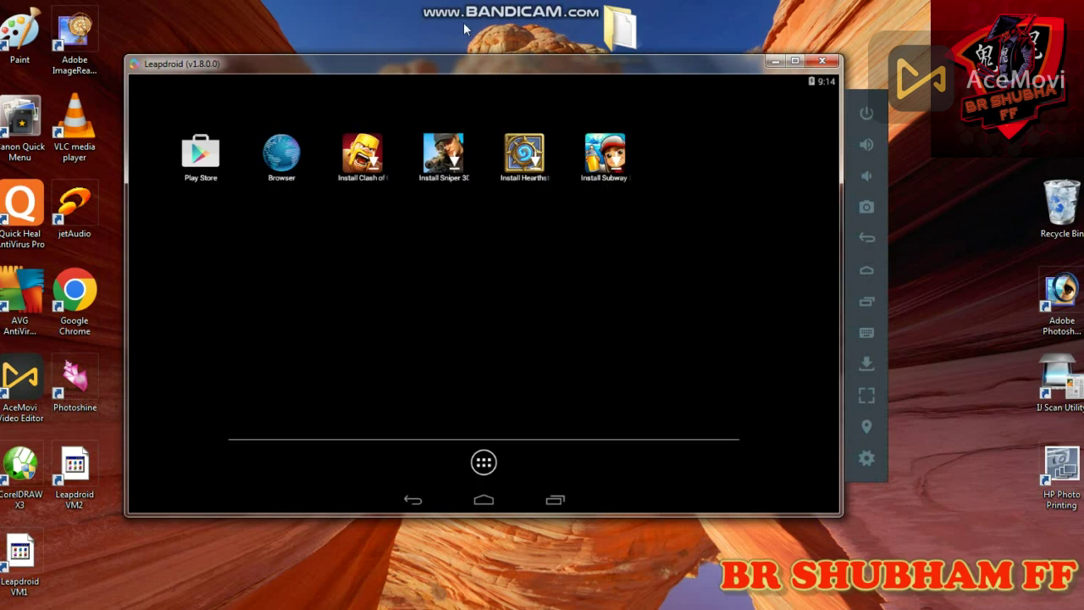
pyautogui.rightClick(464, 25)
pyautogui.click(513, 61)
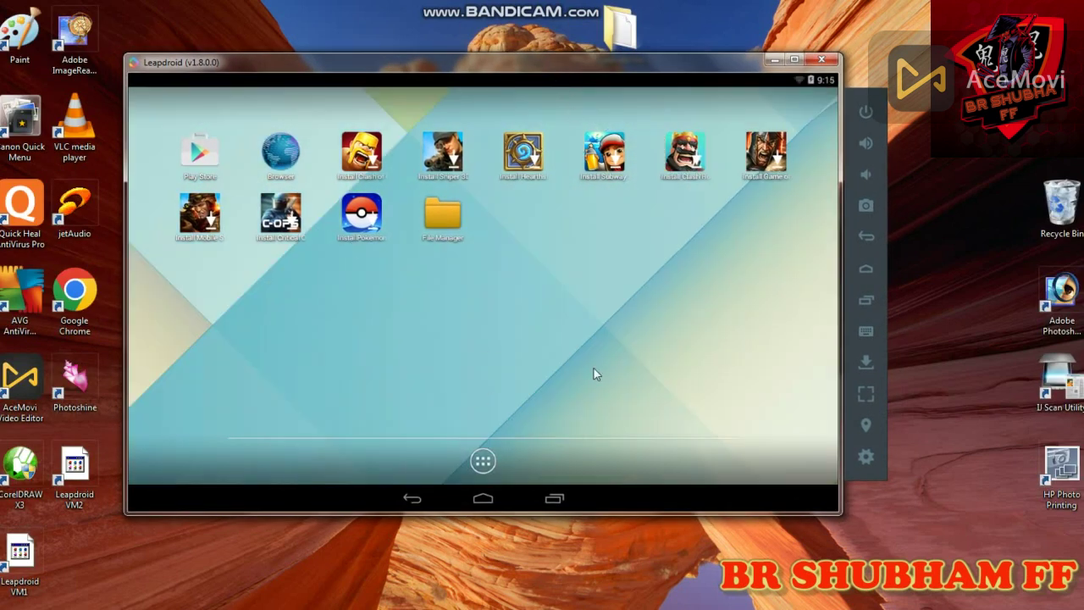
# Step: Open the Settings app from the emulator's list of all apps
pyautogui.moveTo(595, 373); pyautogui.dragTo(598, 400)
pyautogui.click(482, 461)
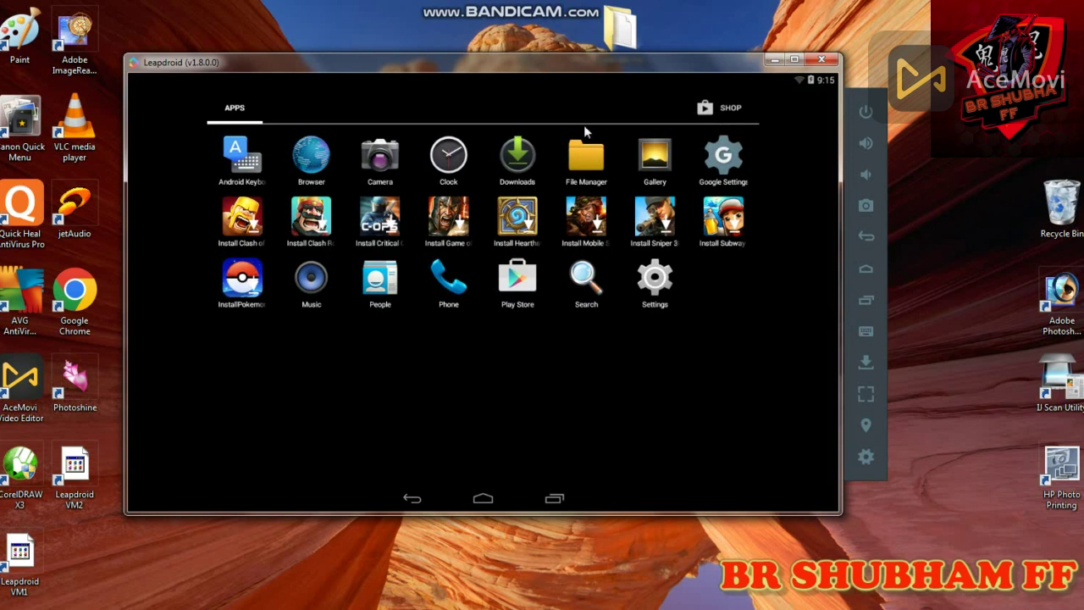
pyautogui.click(657, 286)
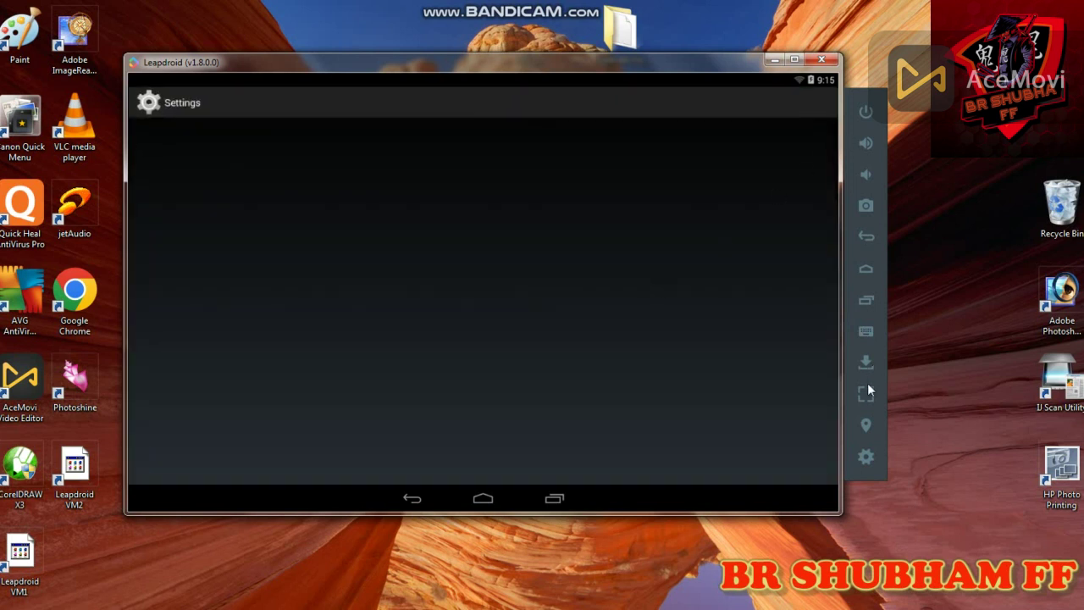
# Step: Enlarge the Leapdroid window and place it so that the whole Settings screen fits on the desktop
pyautogui.moveTo(124, 55); pyautogui.dragTo(0, 21)
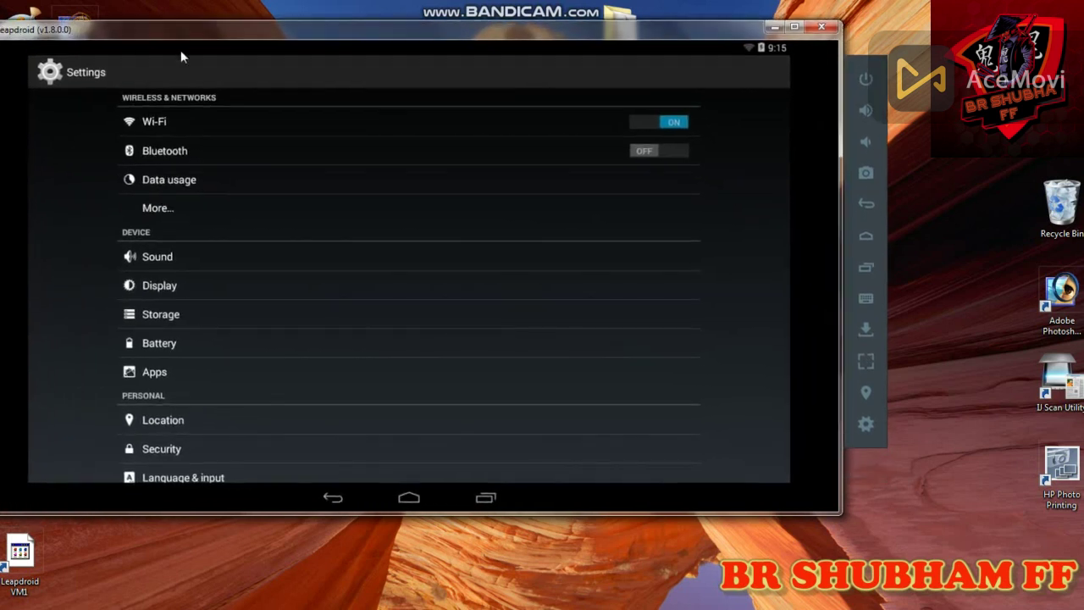
pyautogui.moveTo(266, 27); pyautogui.dragTo(393, 24)
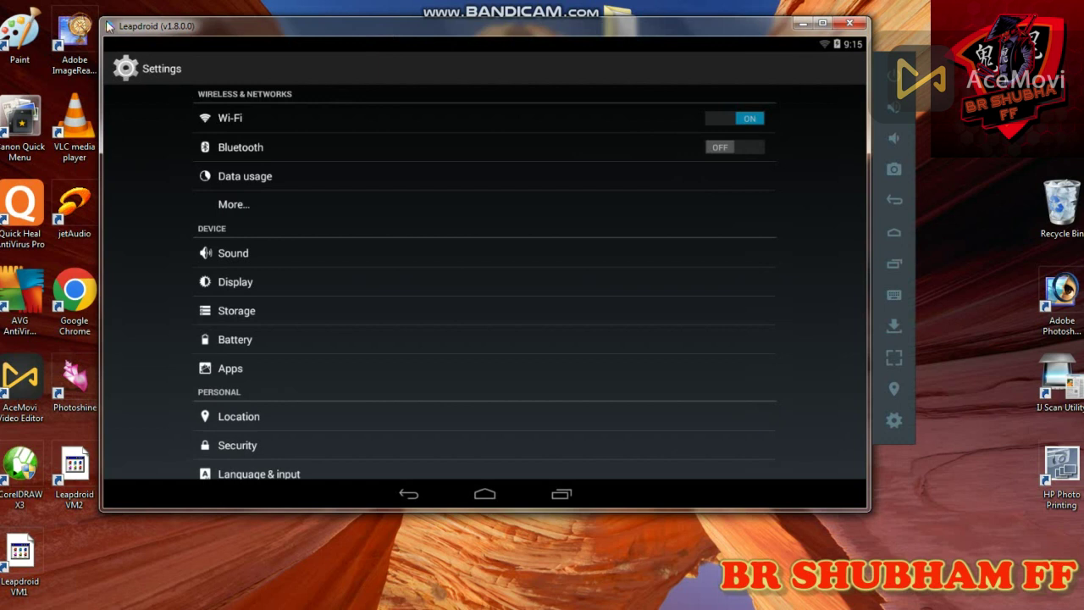
pyautogui.moveTo(97, 16); pyautogui.dragTo(26, 11)
pyautogui.moveTo(236, 23); pyautogui.dragTo(307, 29)
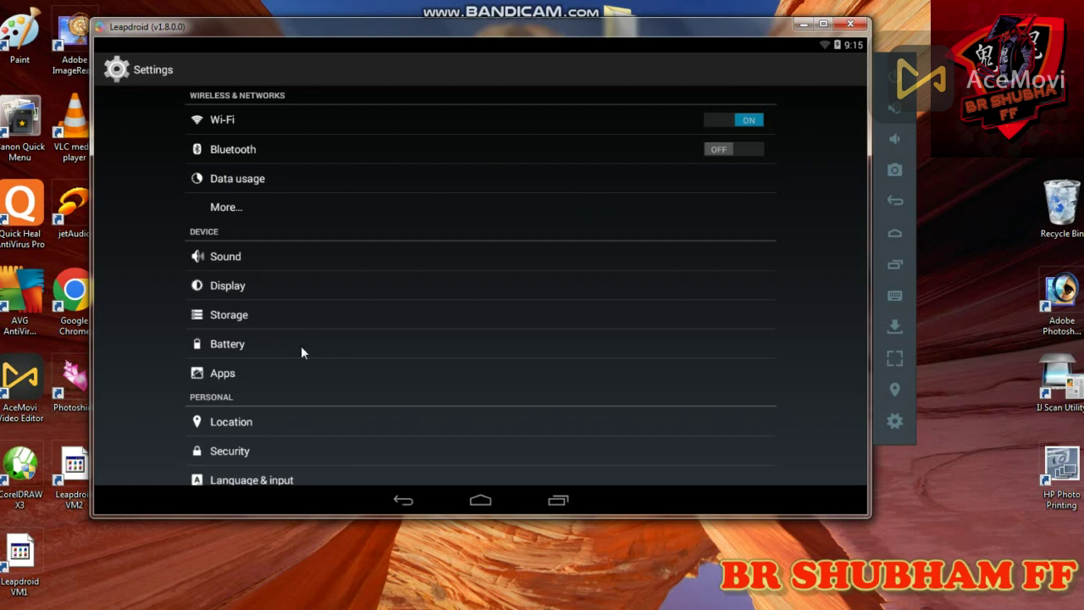
# Step: Open the Apps section of the Android settings and switch to the list of all apps
pyautogui.click(339, 372)
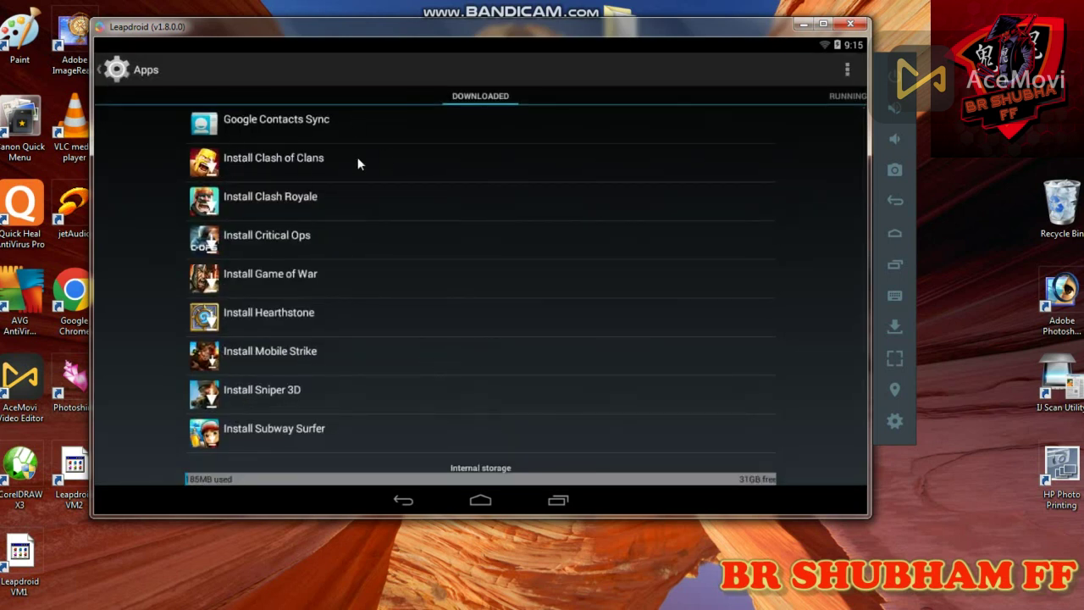
pyautogui.moveTo(327, 296); pyautogui.dragTo(136, 288)
pyautogui.moveTo(596, 266); pyautogui.dragTo(135, 252)
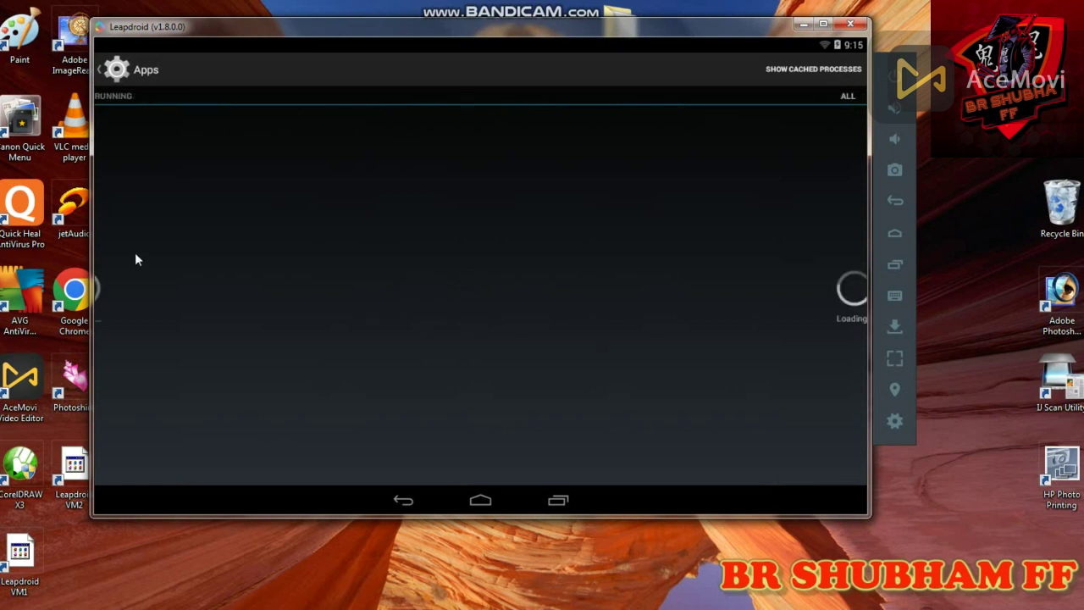
# Step: Find Google Play services in the list of all apps, disable it, and return to the list
pyautogui.moveTo(247, 355); pyautogui.dragTo(243, 195)
pyautogui.moveTo(246, 327); pyautogui.dragTo(251, 191)
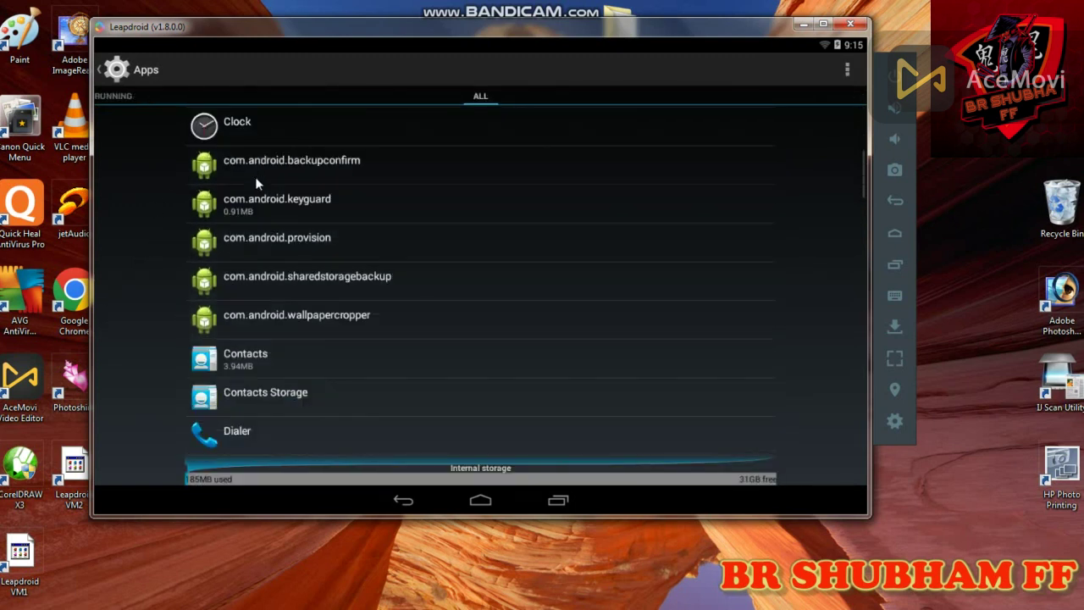
pyautogui.moveTo(230, 362); pyautogui.dragTo(242, 283)
pyautogui.moveTo(283, 376); pyautogui.dragTo(308, 283)
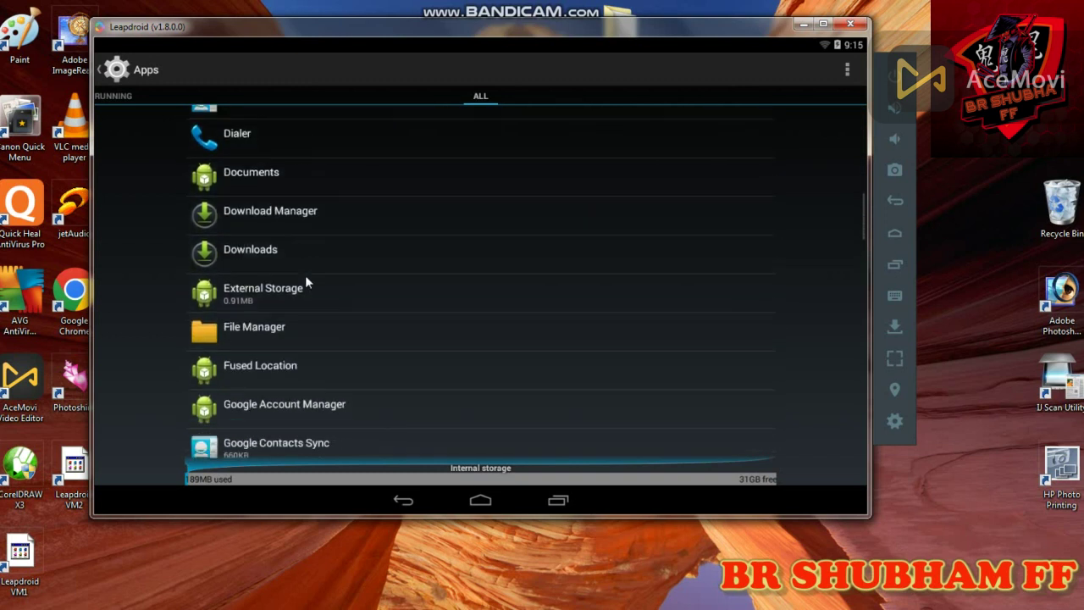
pyautogui.moveTo(296, 394); pyautogui.dragTo(309, 300)
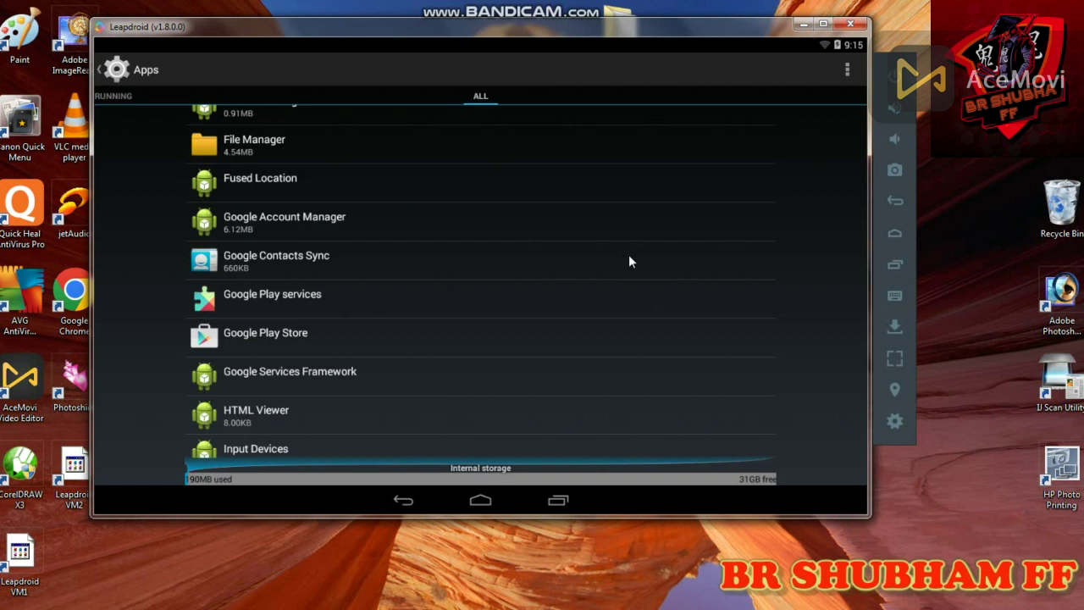
pyautogui.click(215, 297)
pyautogui.click(651, 143)
pyautogui.click(553, 297)
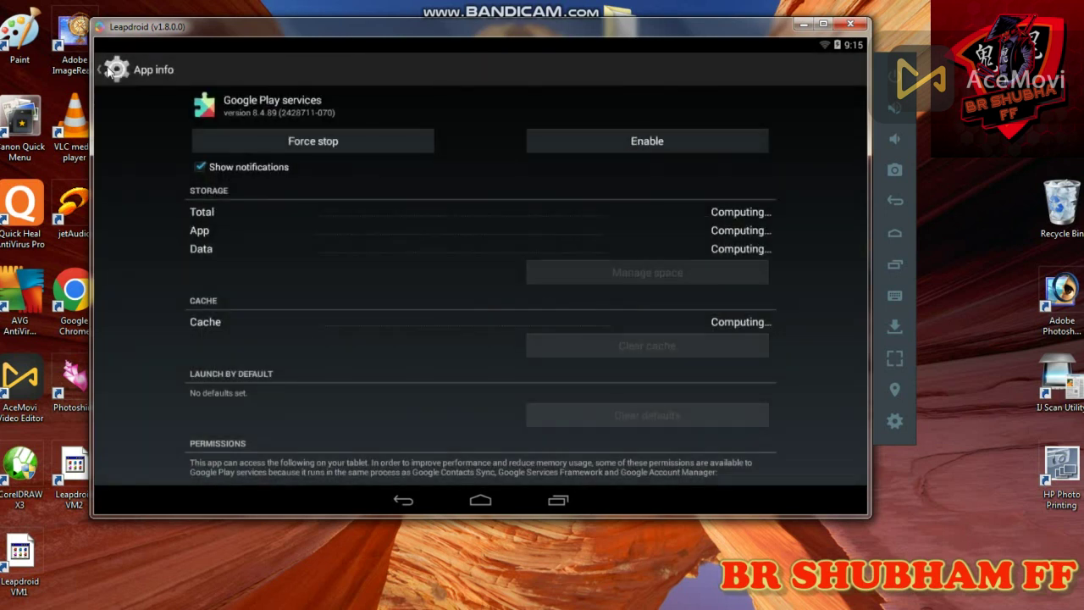
pyautogui.click(108, 71)
# Step: Disable the Google Play Store app, clear its data, and return to the app list
pyautogui.click(684, 140)
pyautogui.click(508, 313)
pyautogui.click(593, 272)
pyautogui.click(500, 310)
pyautogui.click(111, 69)
# Step: Uninstall the preinstalled Install Clash of Clans and Install Clash Royale apps
pyautogui.scroll(-5, 392, 313)
pyautogui.click(310, 215)
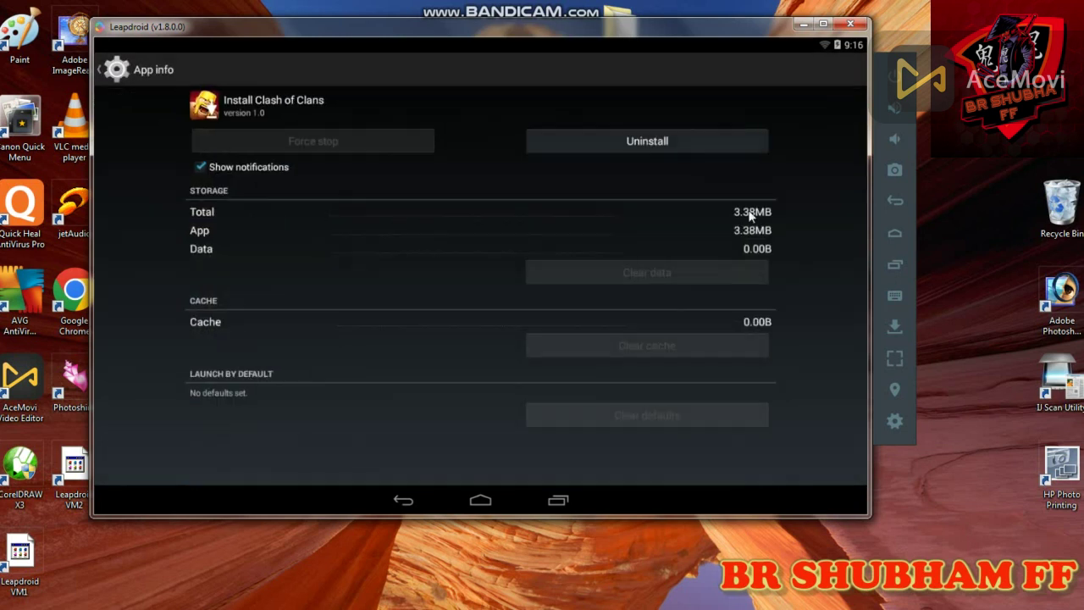
pyautogui.click(666, 154)
pyautogui.click(537, 310)
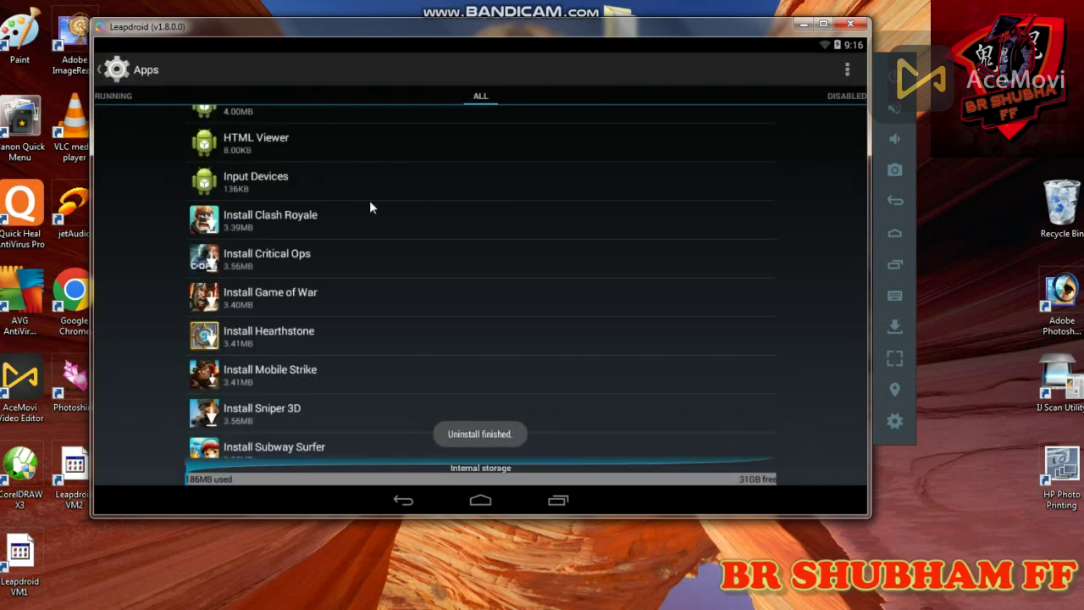
pyautogui.click(369, 212)
pyautogui.click(635, 141)
pyautogui.click(516, 305)
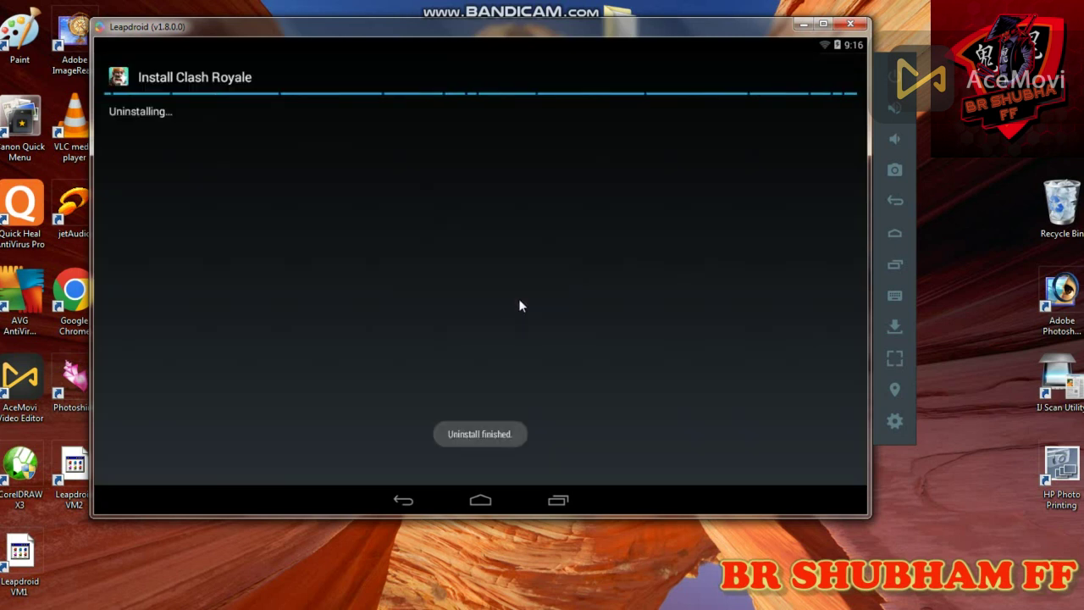
# Step: Uninstall the Install Critical Ops and Install Game of War apps
pyautogui.click(338, 212)
pyautogui.click(728, 151)
pyautogui.click(520, 305)
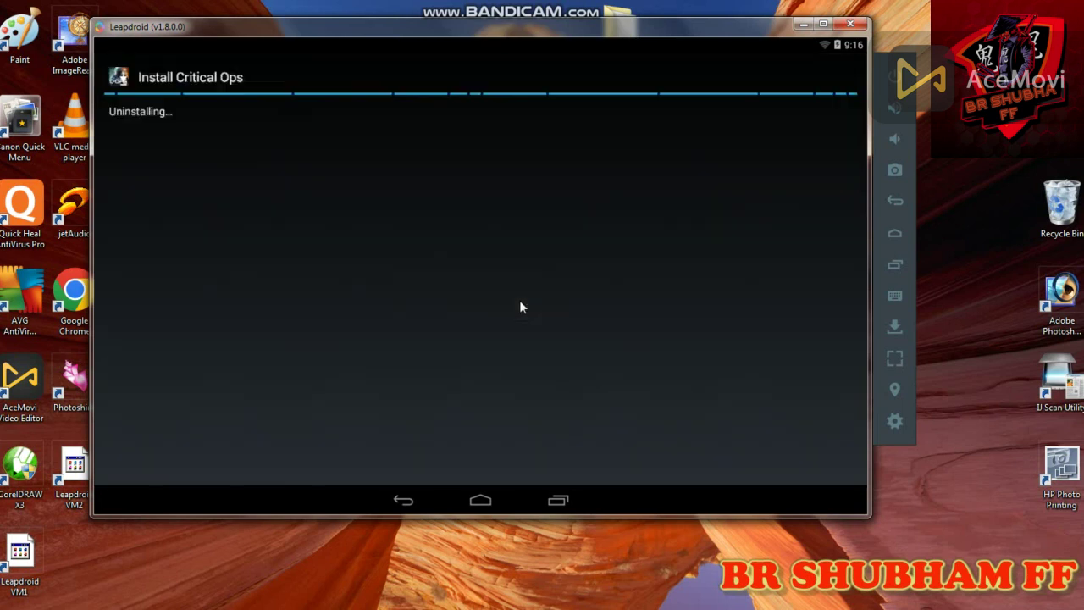
pyautogui.click(520, 222)
pyautogui.click(646, 141)
pyautogui.click(525, 308)
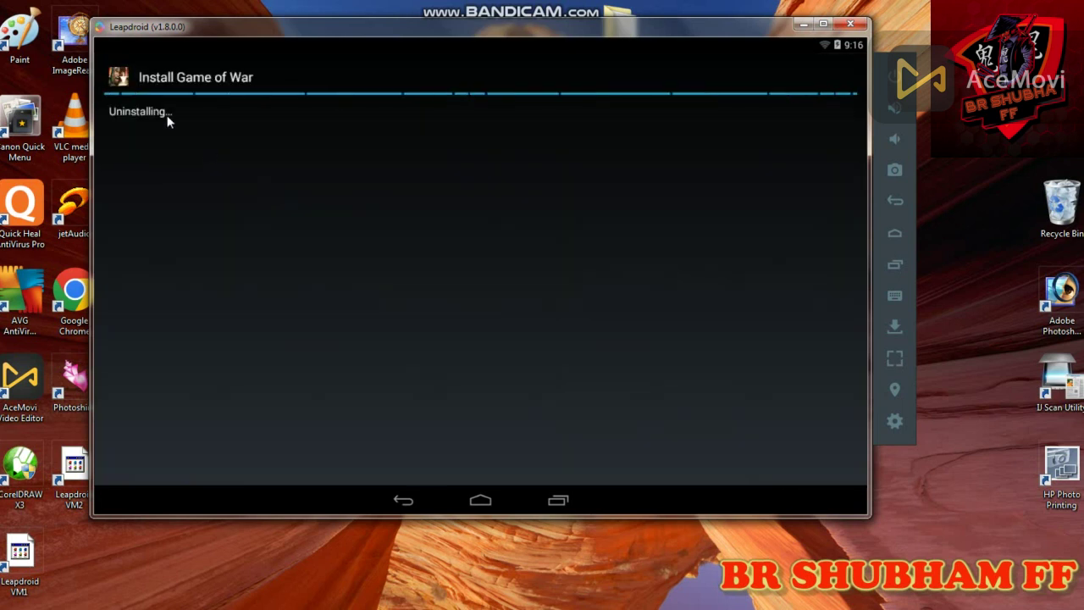
# Step: Reopen the Apps section on the downloaded apps and uninstall Install Hearthstone
pyautogui.click(145, 69)
pyautogui.click(232, 376)
pyautogui.click(539, 169)
pyautogui.click(646, 140)
pyautogui.click(525, 307)
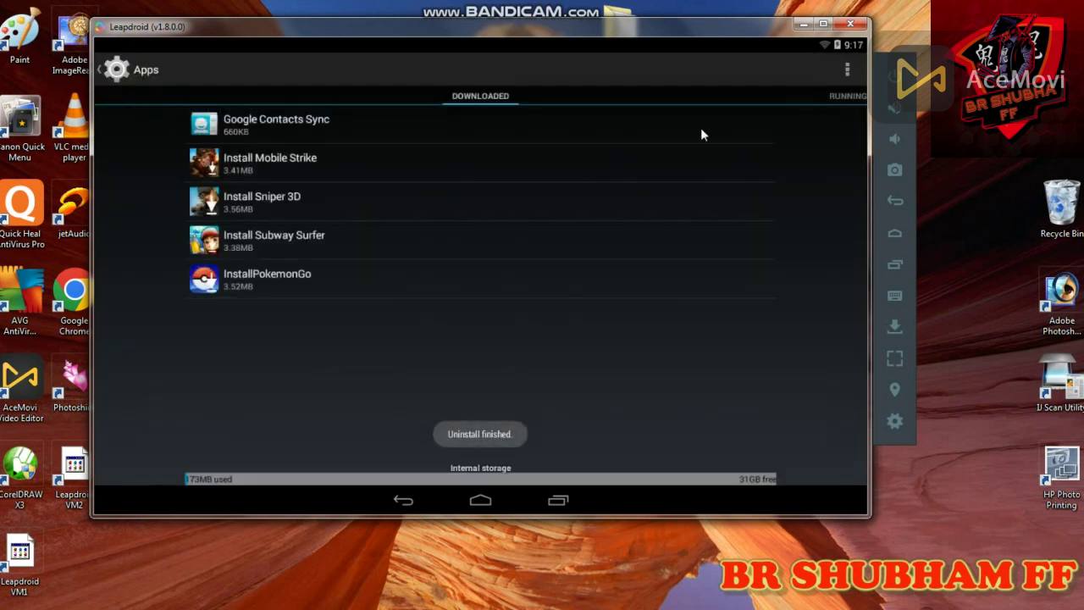
# Step: Uninstall the Install Mobile Strike and Install Sniper 3D apps from the downloaded apps
pyautogui.click(525, 163)
pyautogui.click(646, 141)
pyautogui.click(525, 307)
pyautogui.click(279, 160)
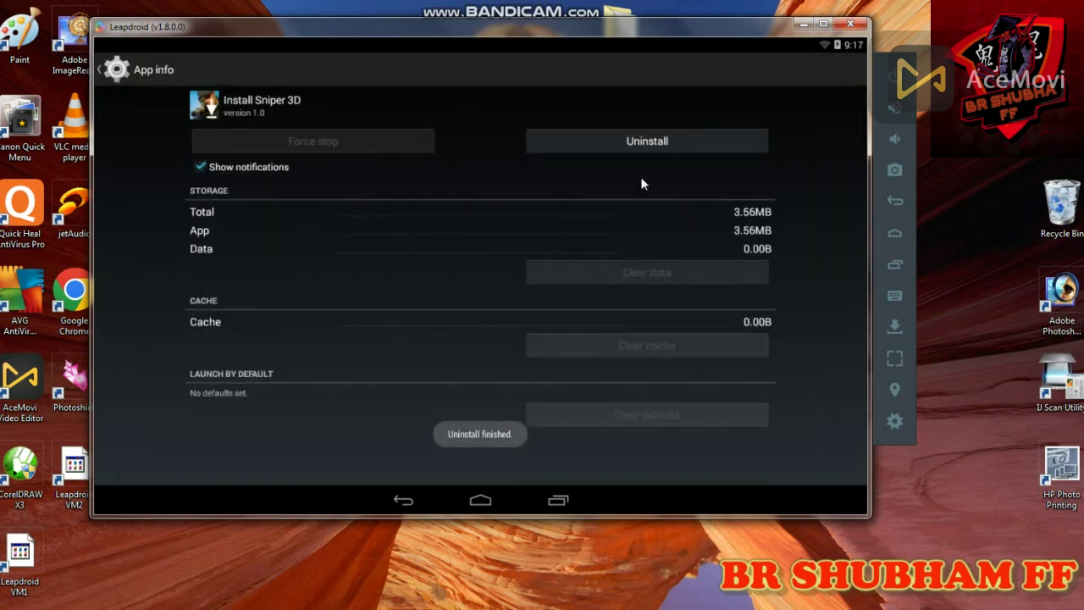
pyautogui.click(646, 141)
pyautogui.click(525, 306)
# Step: Uninstall the Install Subway Surfer and InstallPokemonGo apps from the downloaded apps
pyautogui.click(268, 160)
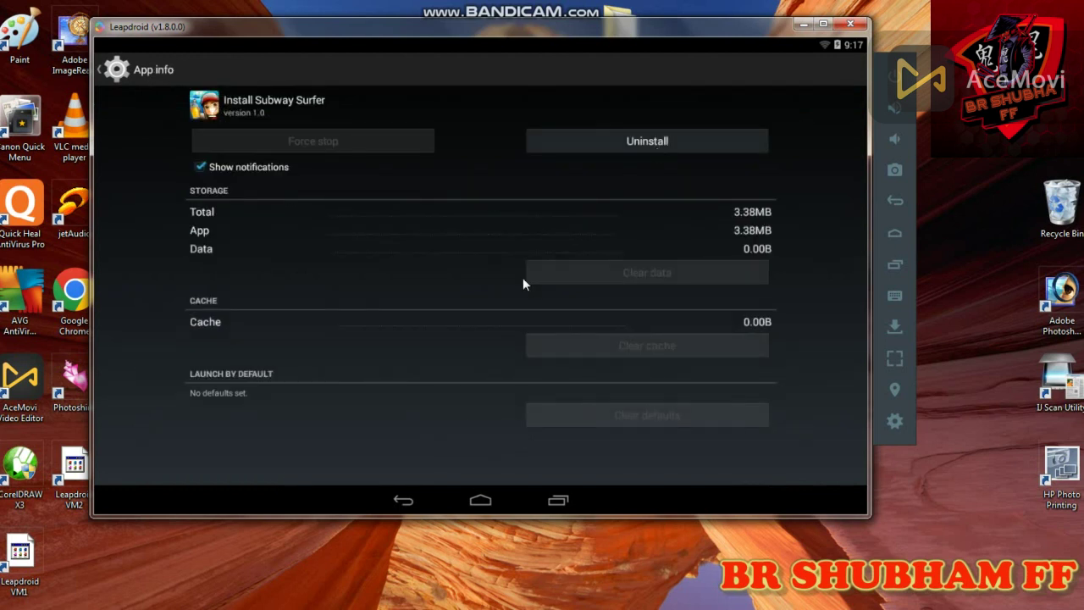
pyautogui.click(646, 141)
pyautogui.click(525, 307)
pyautogui.click(581, 169)
pyautogui.click(647, 140)
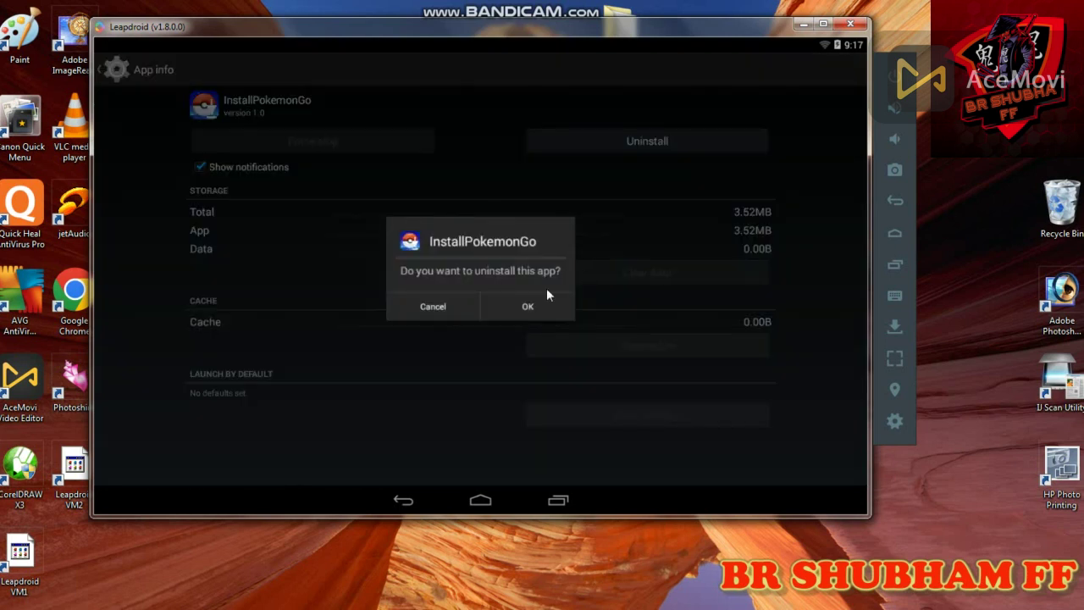
pyautogui.click(527, 305)
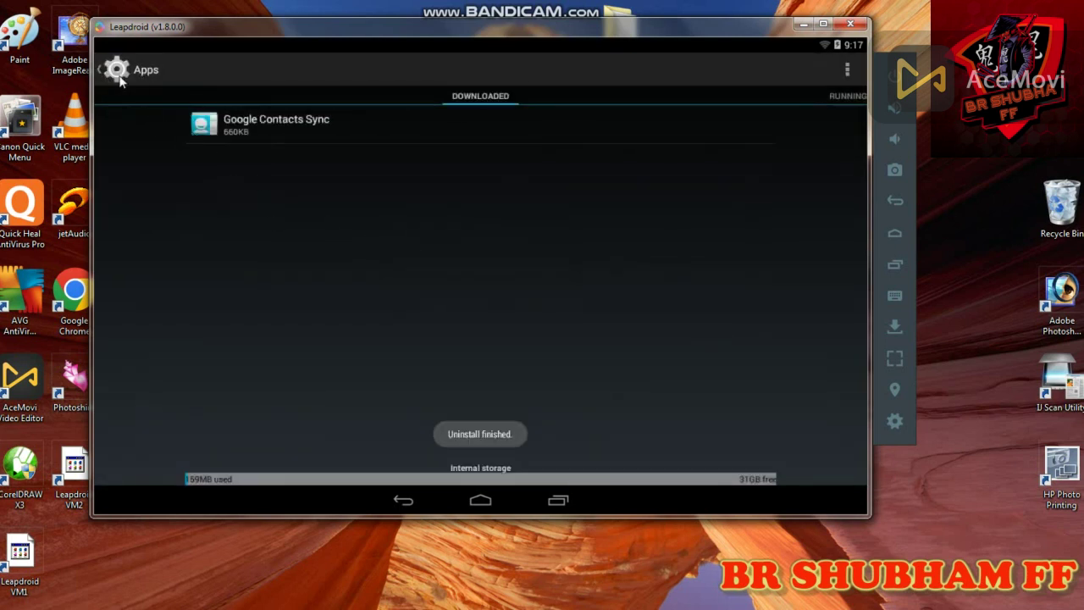
# Step: Return to the main settings list and open About tablet to view the device information
pyautogui.click(121, 78)
pyautogui.moveTo(213, 299); pyautogui.dragTo(207, 214)
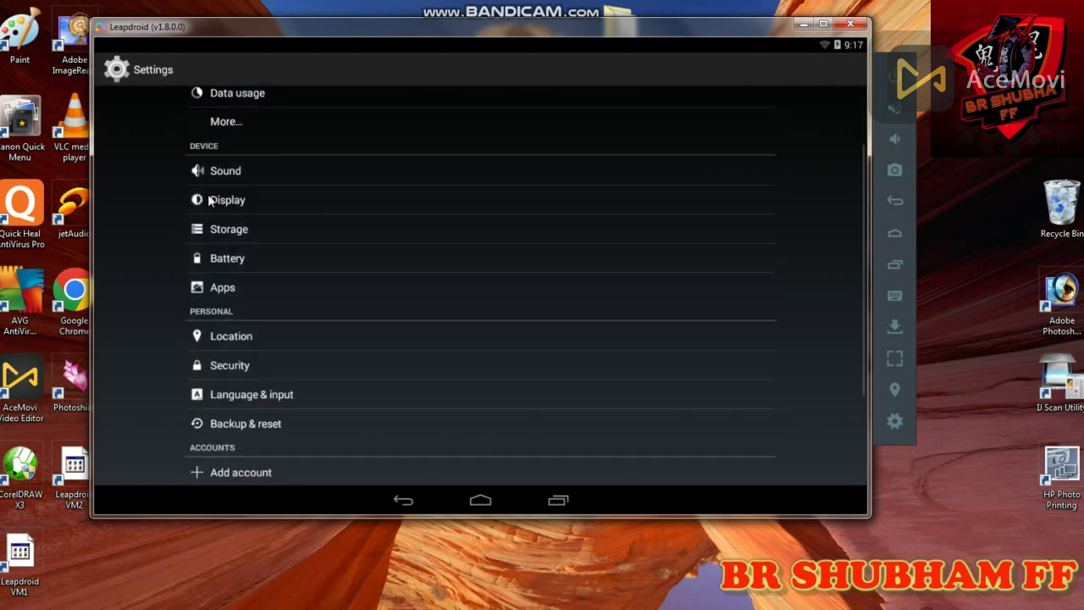
pyautogui.moveTo(160, 296); pyautogui.dragTo(188, 137)
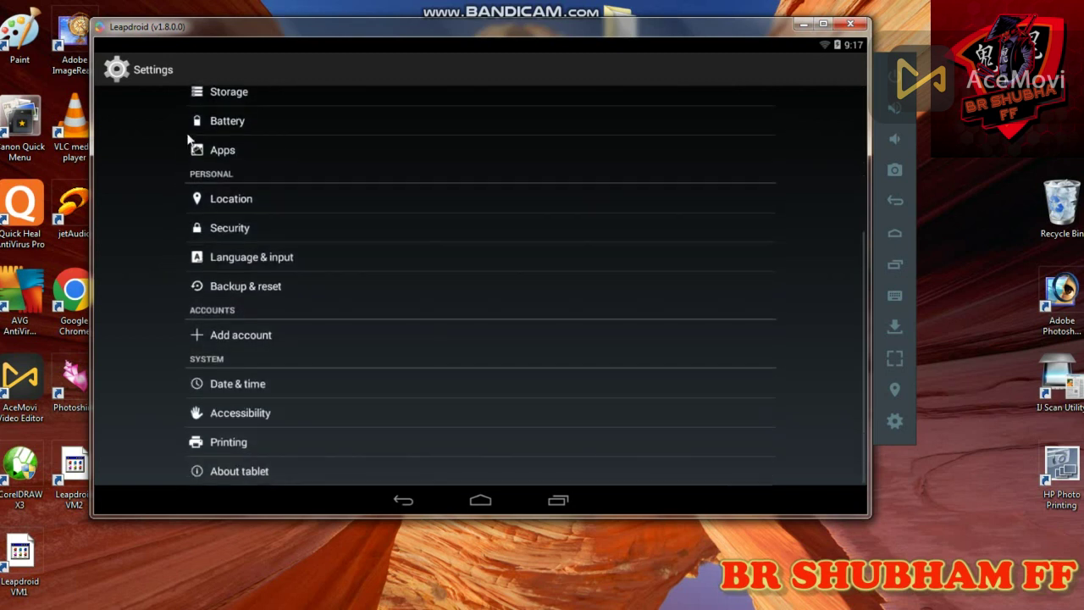
pyautogui.click(268, 475)
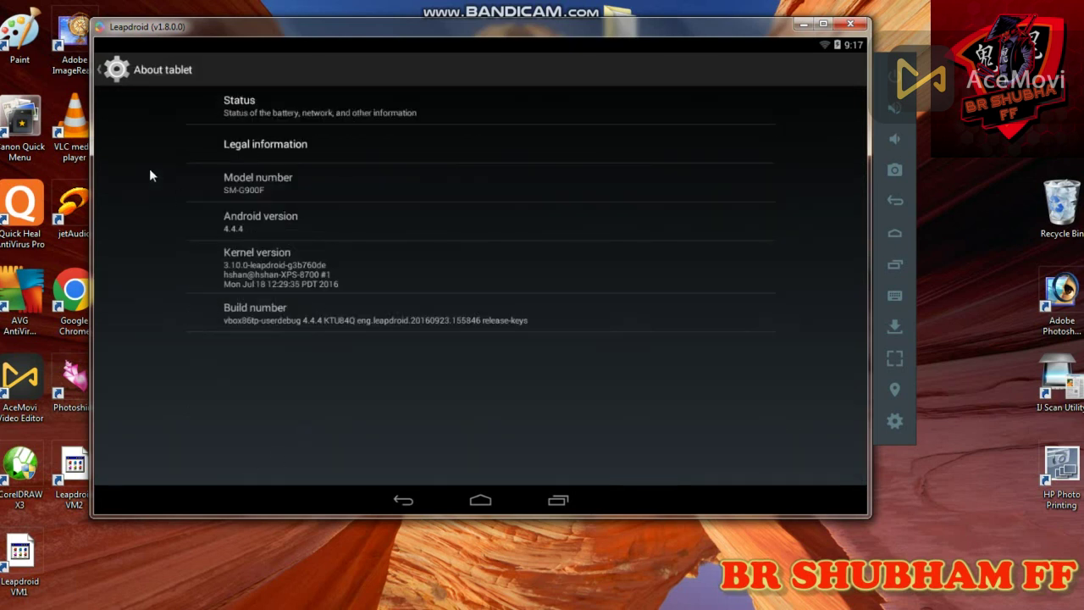
# Step: Unlock developer mode through the tablet's build number and return to the main settings list
pyautogui.click(287, 302)
pyautogui.click(297, 307)
pyautogui.click(297, 307)
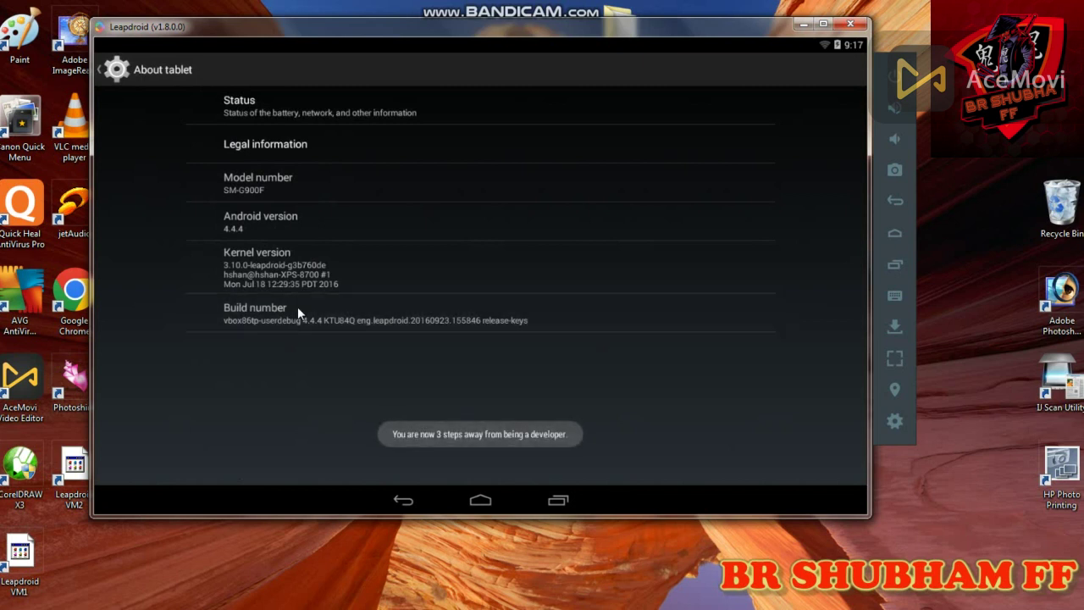
pyautogui.click(315, 318)
pyautogui.click(315, 320)
pyautogui.click(315, 320)
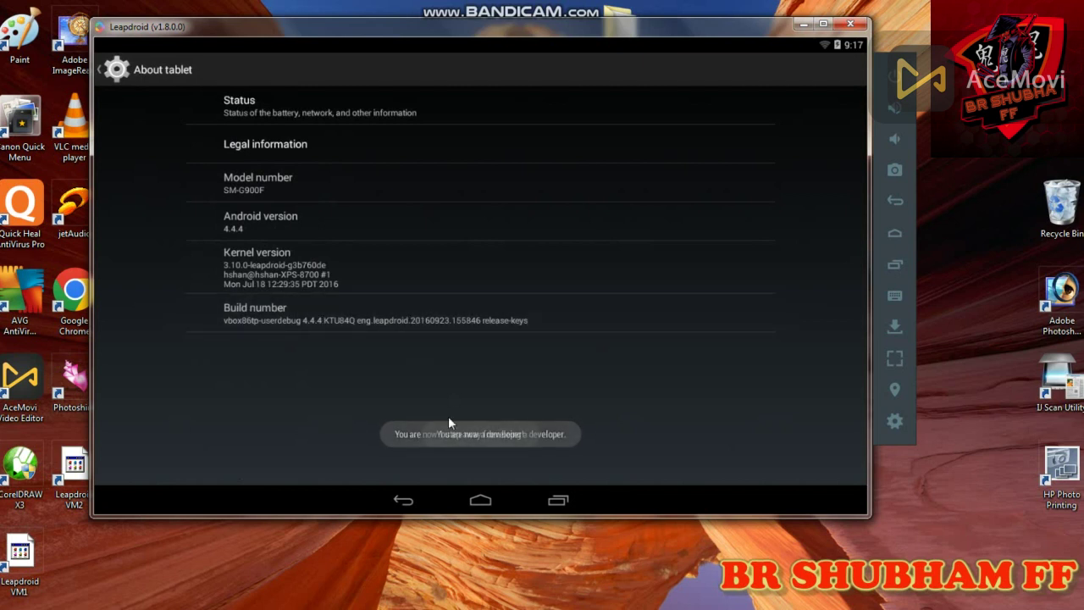
pyautogui.click(404, 500)
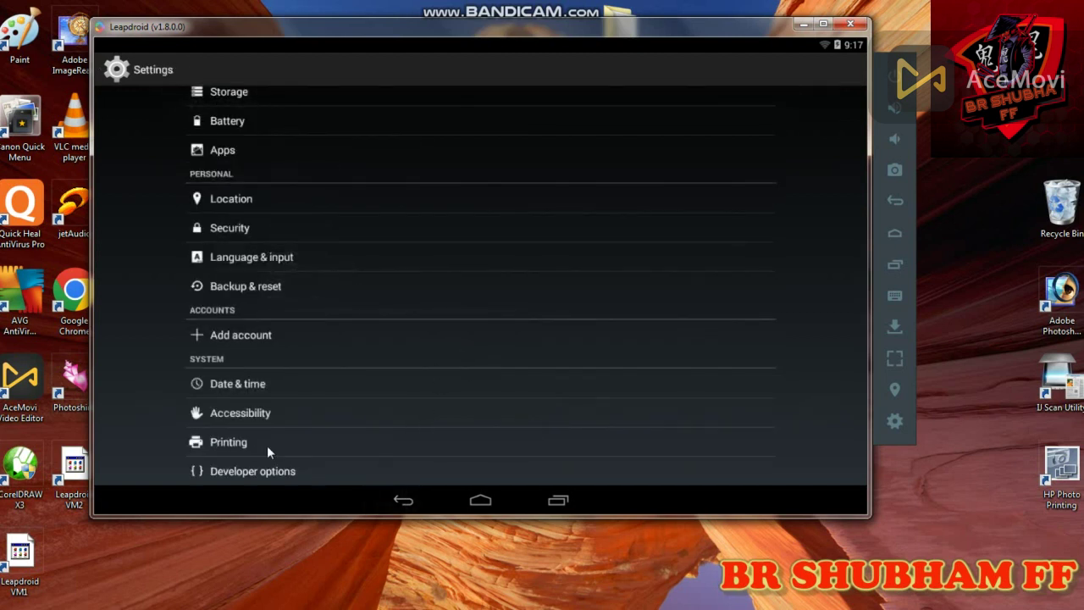
# Step: In Developer options, set the window animation scale, transition animation scale and animator duration scale to Animation off
pyautogui.click(338, 471)
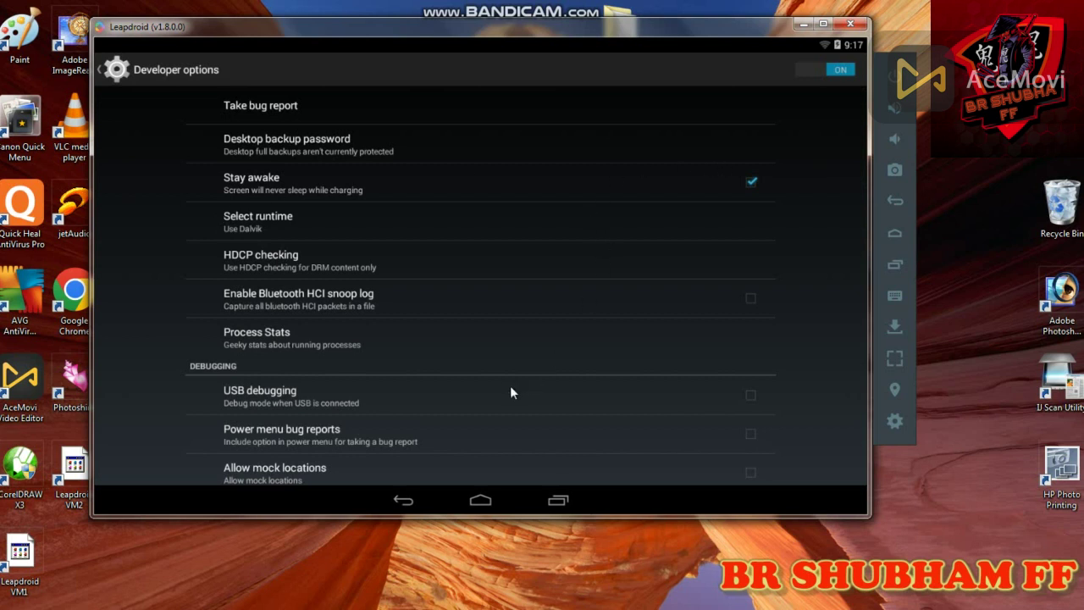
pyautogui.scroll(-5, 511, 390)
pyautogui.scroll(-6, 414, 390)
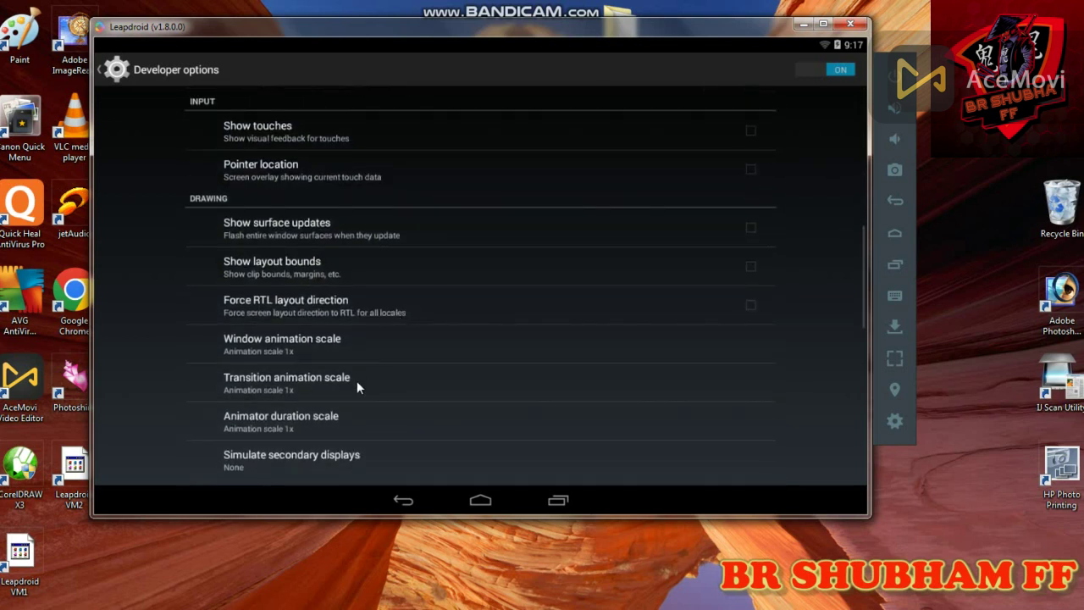
pyautogui.click(259, 345)
pyautogui.click(298, 189)
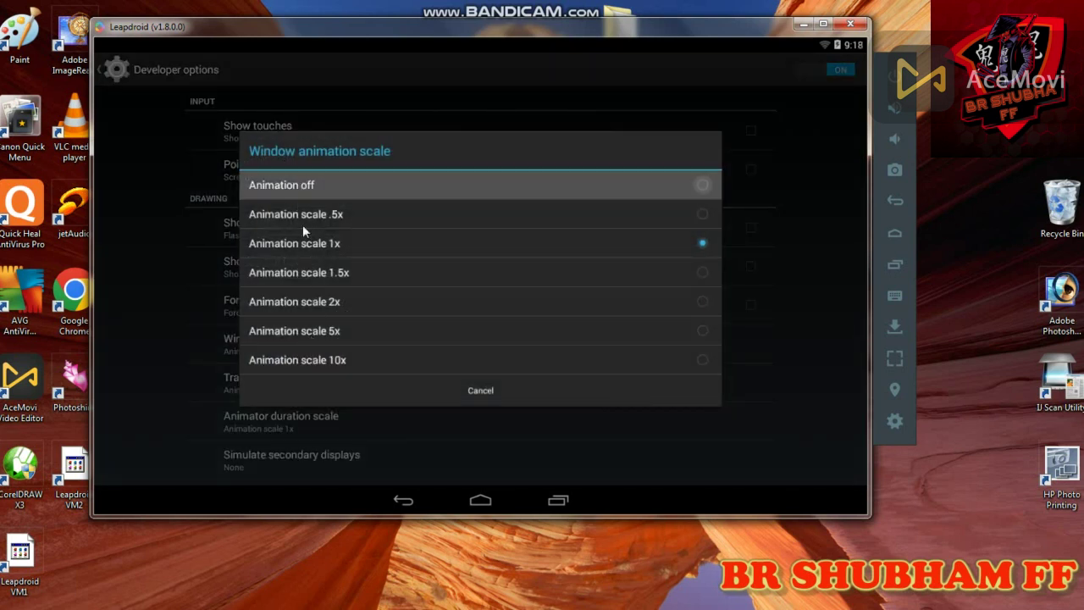
pyautogui.click(296, 384)
pyautogui.click(314, 186)
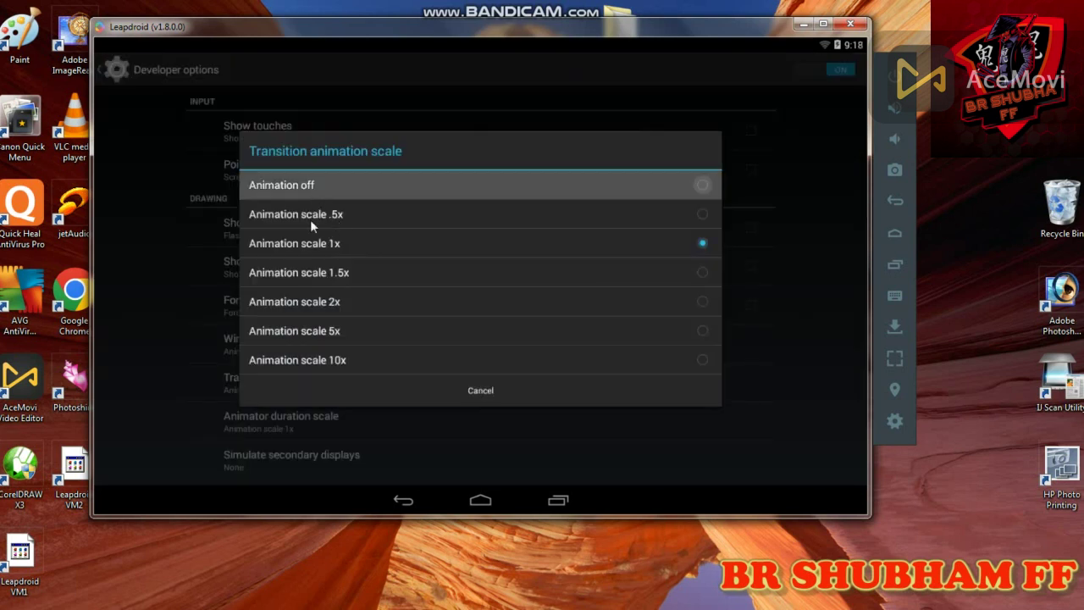
pyautogui.click(321, 421)
pyautogui.click(336, 180)
# Step: Enable Force 4x MSAA and Don't keep activities, and set the background process limit to No background processes
pyautogui.scroll(-4, 382, 370)
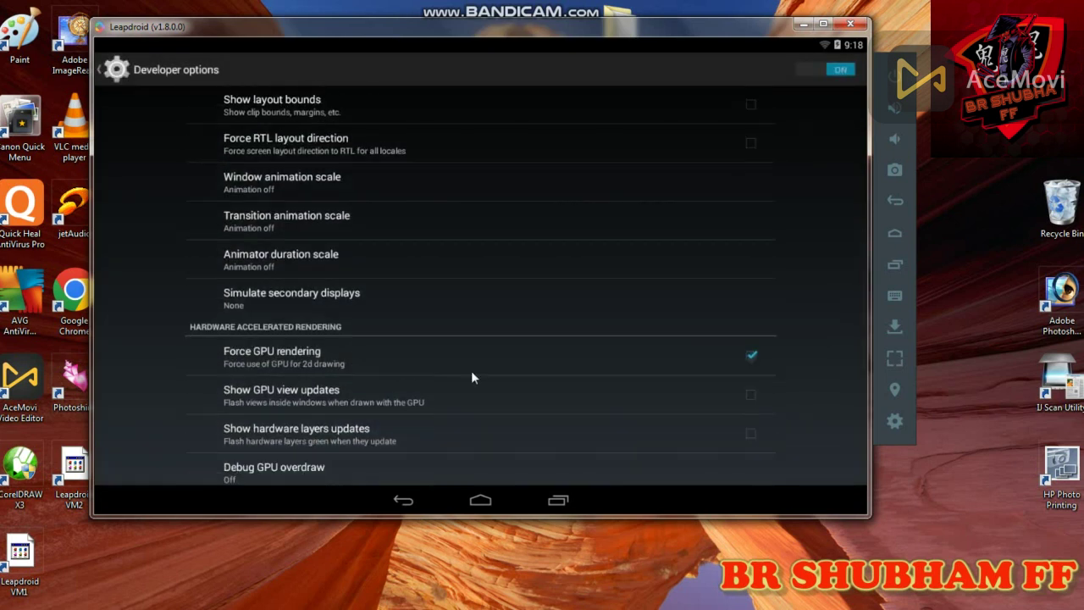
pyautogui.scroll(-4, 438, 418)
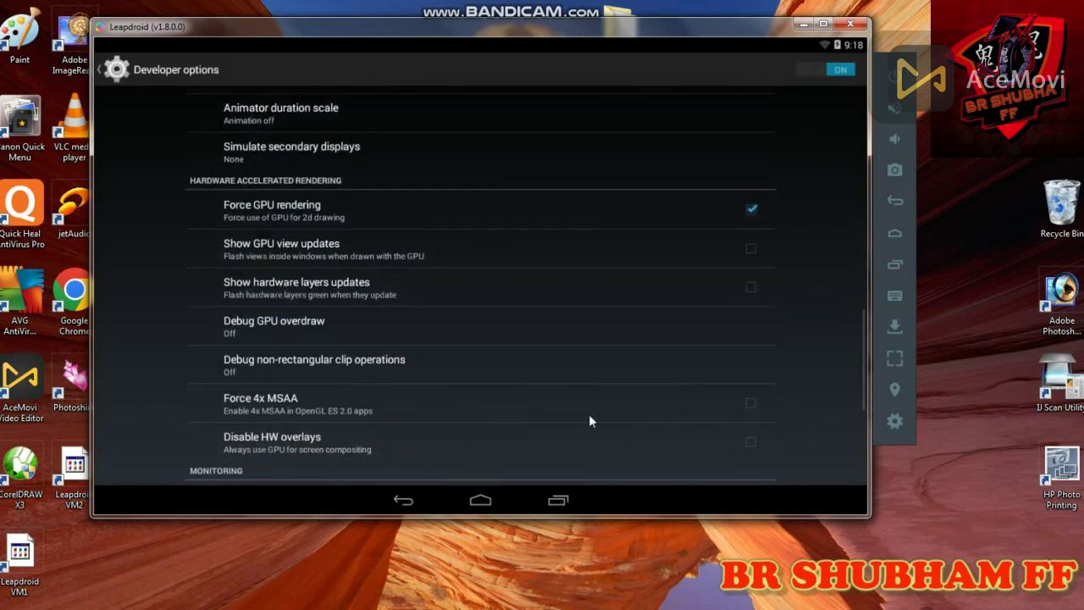
pyautogui.moveTo(552, 438); pyautogui.dragTo(540, 301)
pyautogui.scroll(-4, 409, 379)
pyautogui.click(369, 361)
pyautogui.click(361, 392)
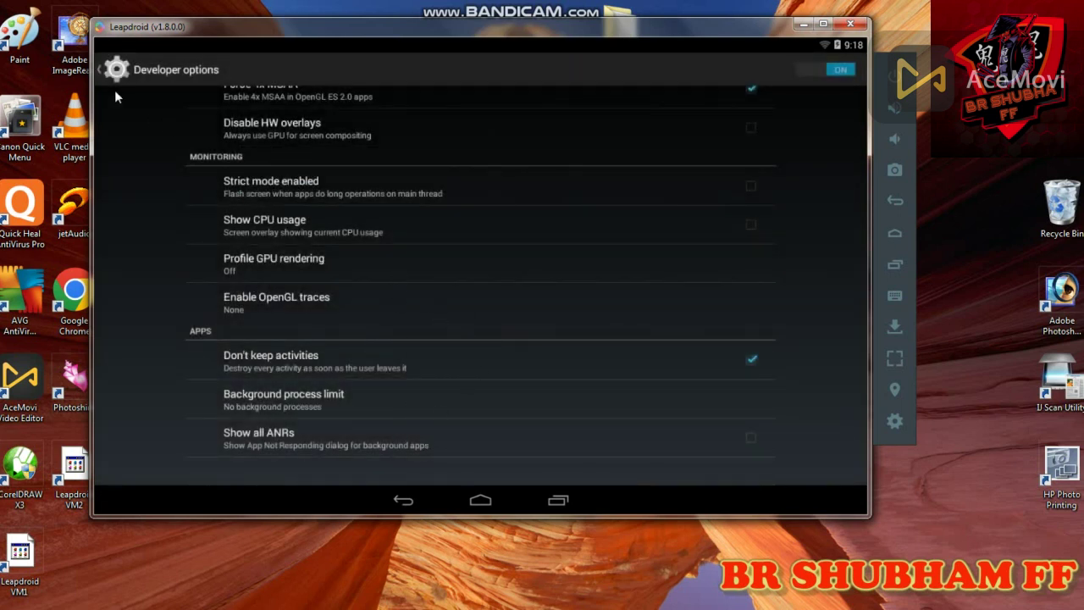
pyautogui.press('Escape')
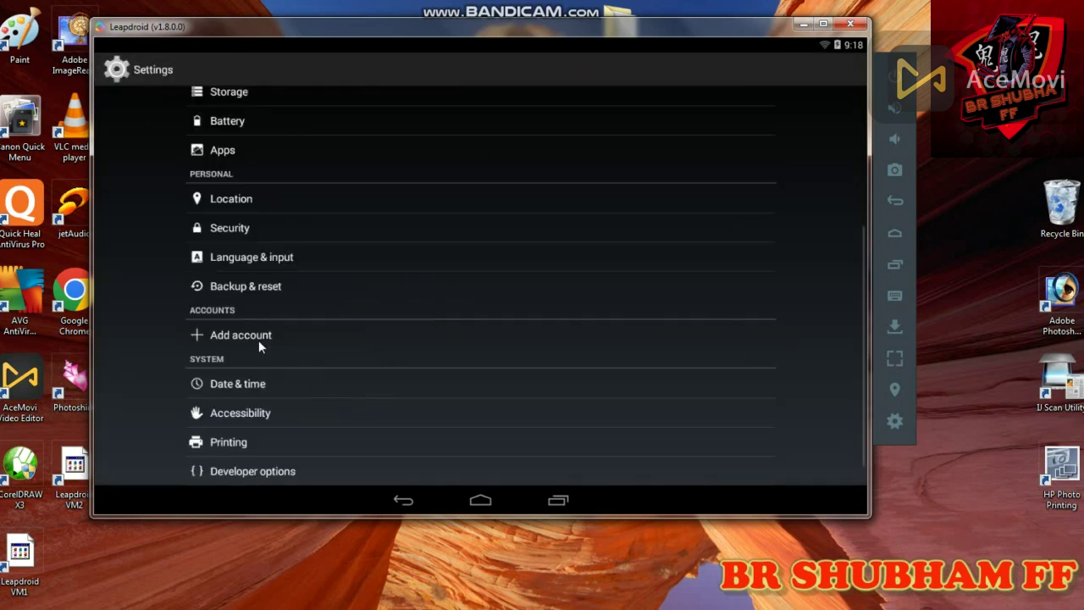
# Step: Clear the recent apps list and return to the emulator's home screen
pyautogui.scroll(1, 154, 312)
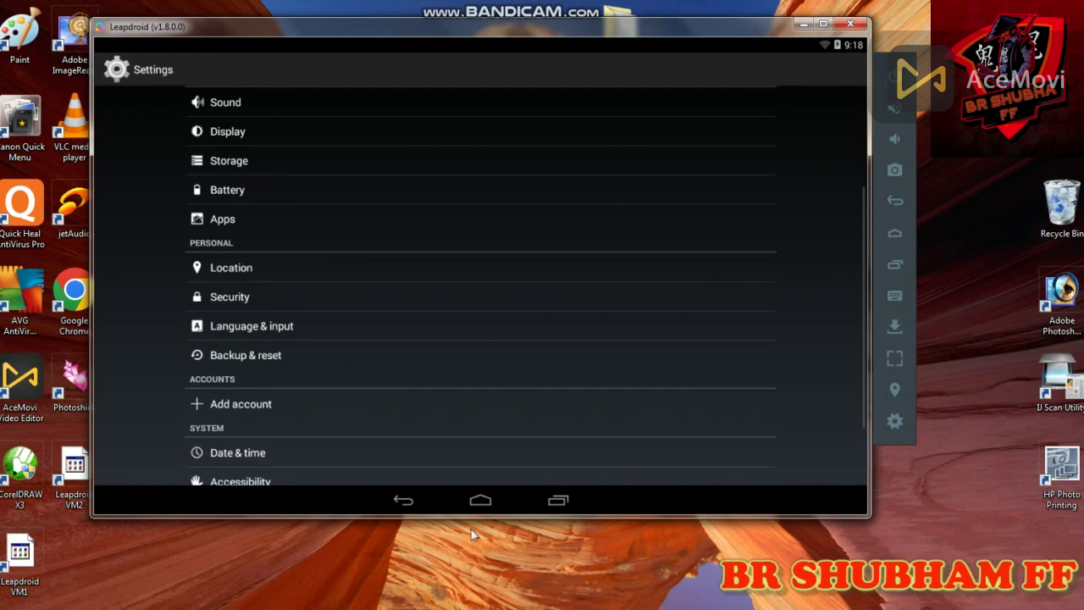
pyautogui.click(561, 503)
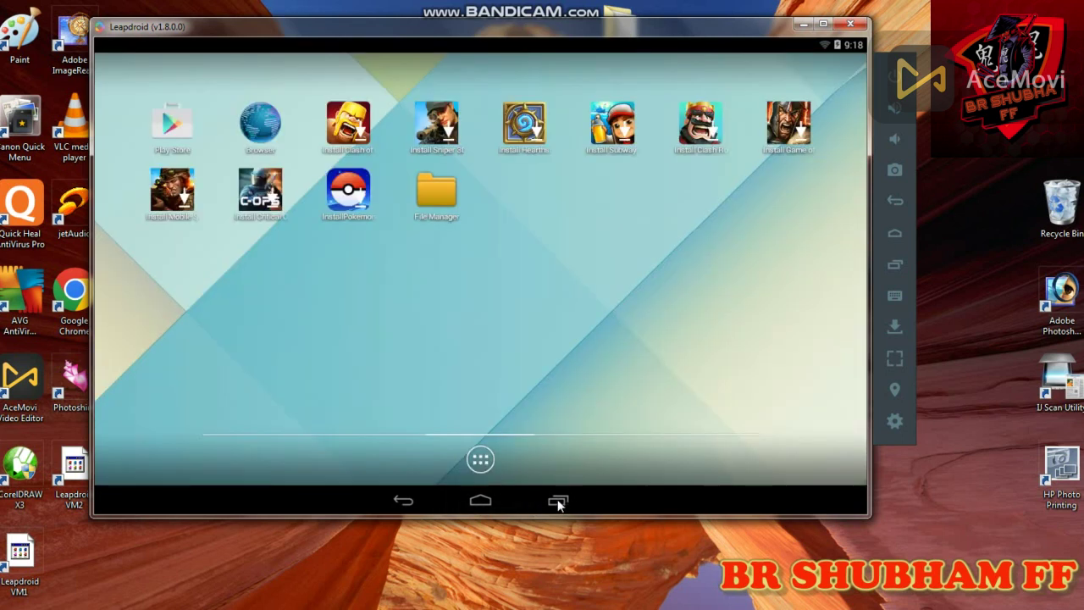
pyautogui.click(559, 500)
pyautogui.moveTo(784, 302); pyautogui.dragTo(807, 98)
pyautogui.moveTo(592, 30); pyautogui.dragTo(595, 25)
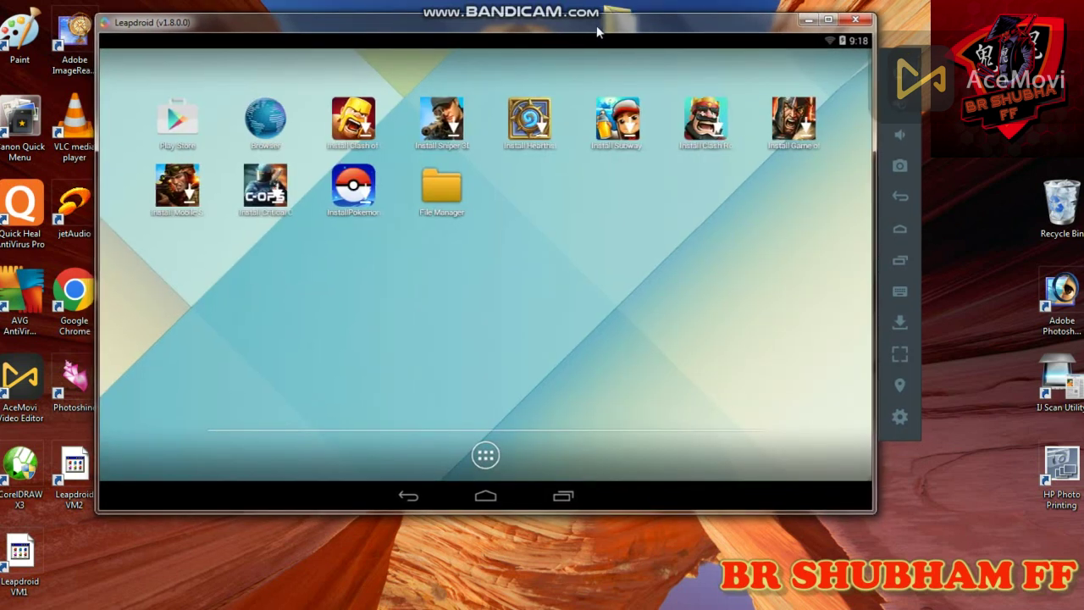
# Step: Install the Free Fire OBB+APK file from the EMULITER ++ FREE FIRE folder on drive G and close the finished installer
pyautogui.click(483, 456)
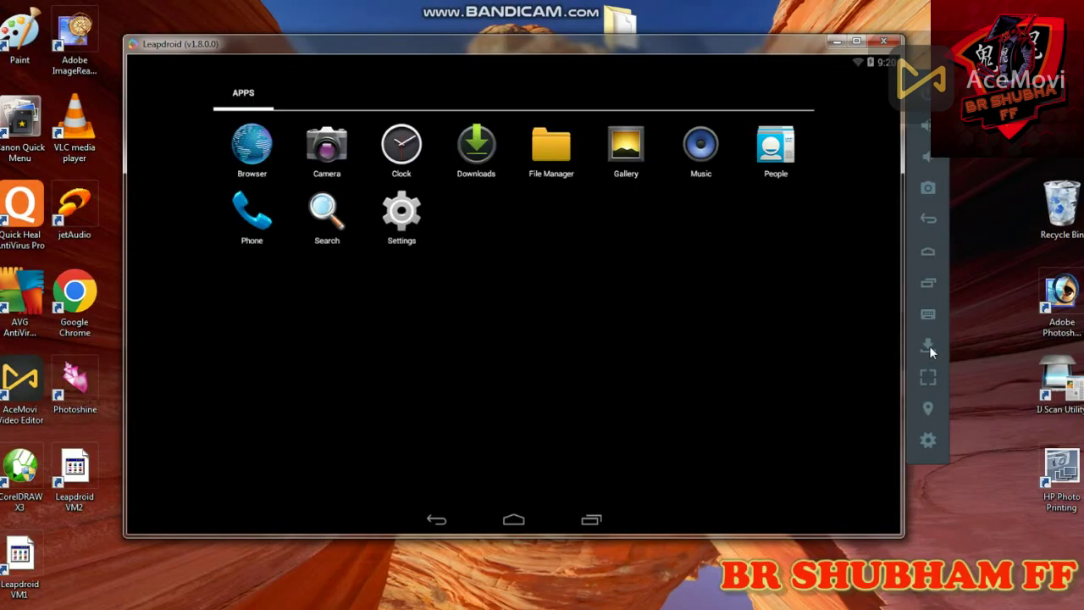
pyautogui.click(928, 345)
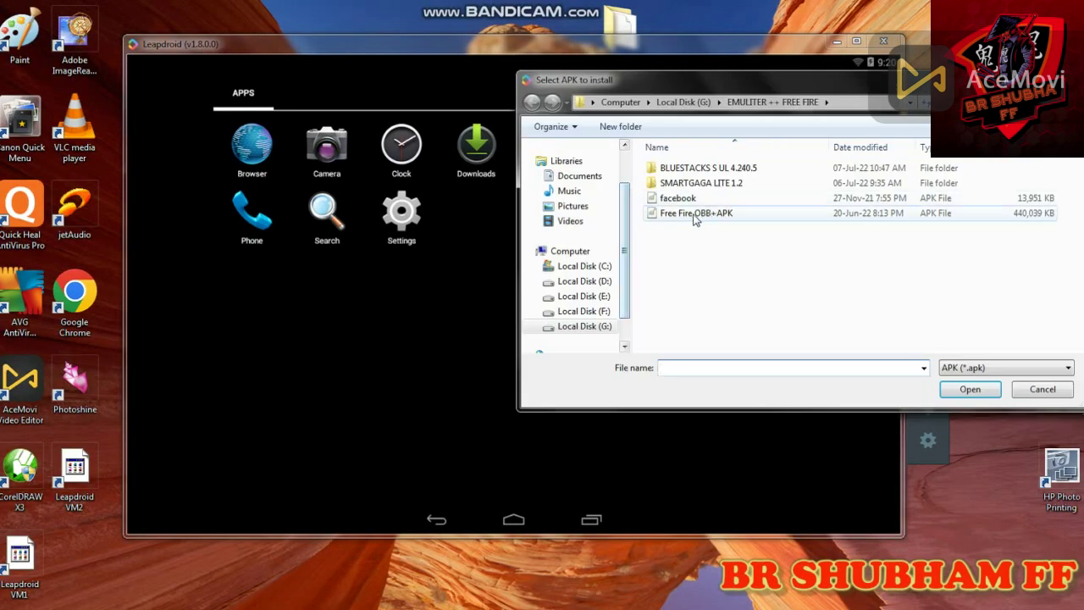
pyautogui.click(745, 215)
pyautogui.click(966, 389)
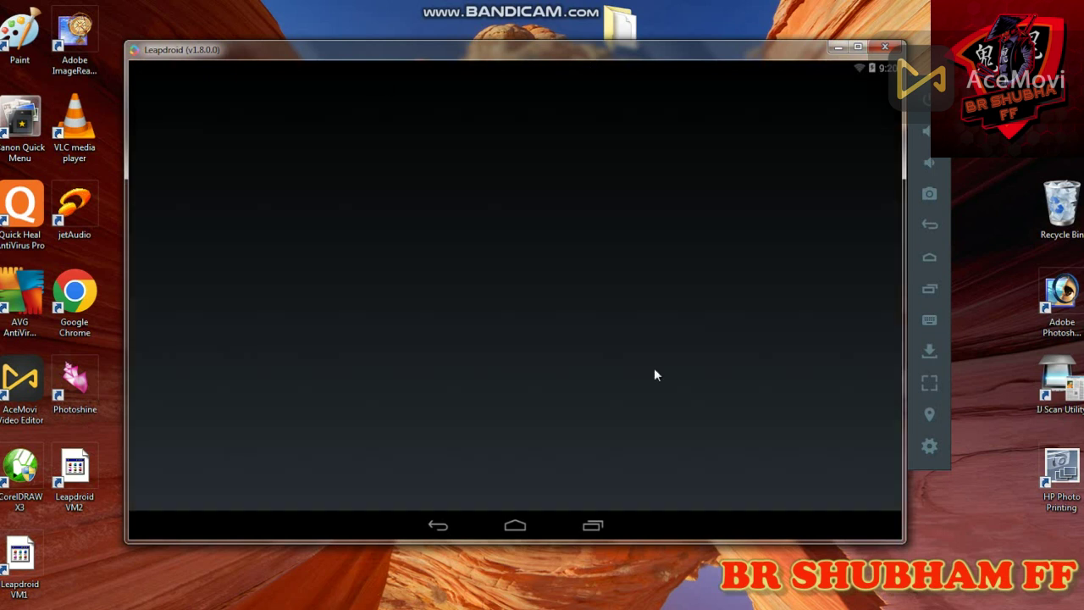
pyautogui.click(762, 485)
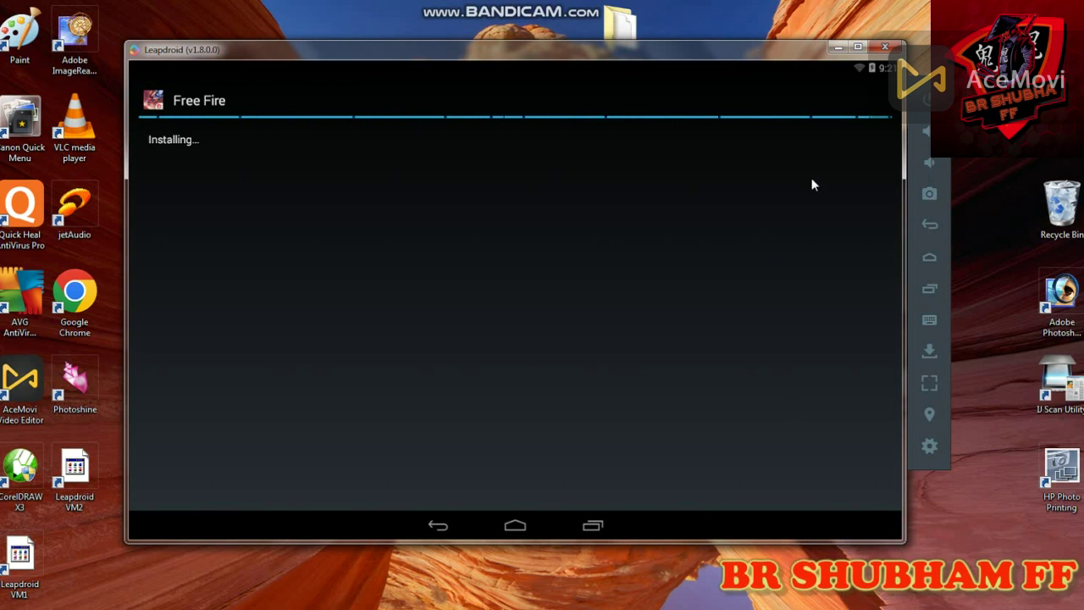
pyautogui.moveTo(127, 42); pyautogui.dragTo(1, 9)
pyautogui.moveTo(372, 30); pyautogui.dragTo(524, 36)
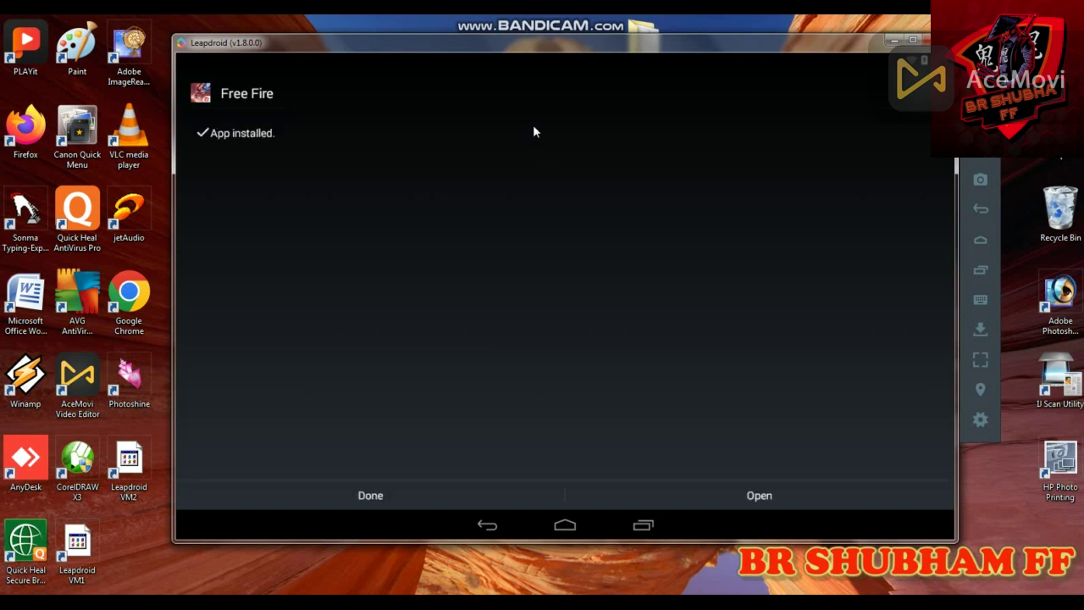
pyautogui.click(364, 498)
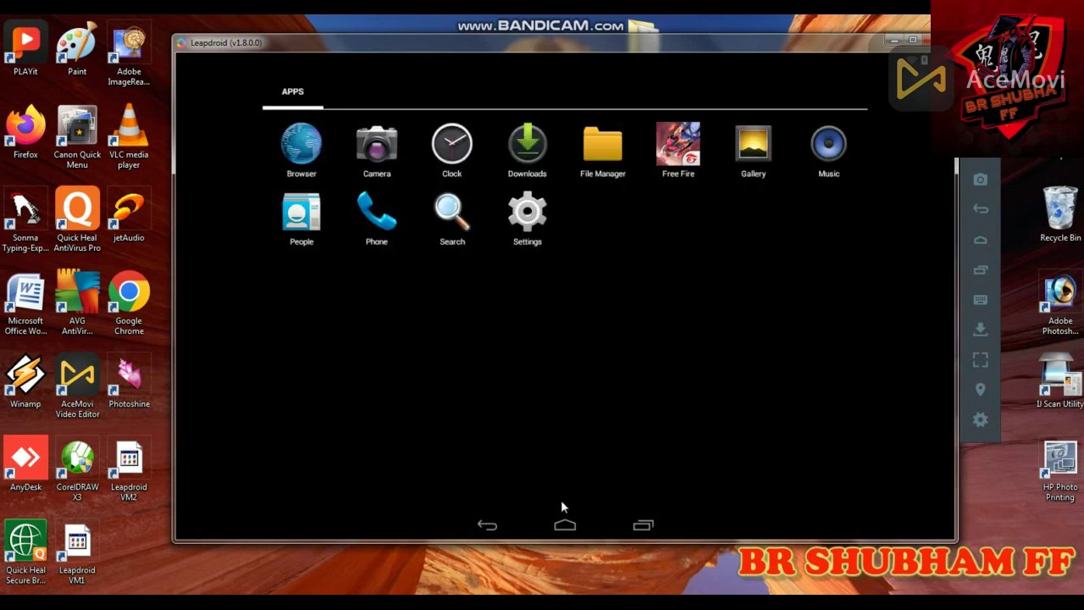
# Step: Check the recent apps list, return to the home screen and open the list of installed apps
pyautogui.click(566, 527)
pyautogui.click(642, 525)
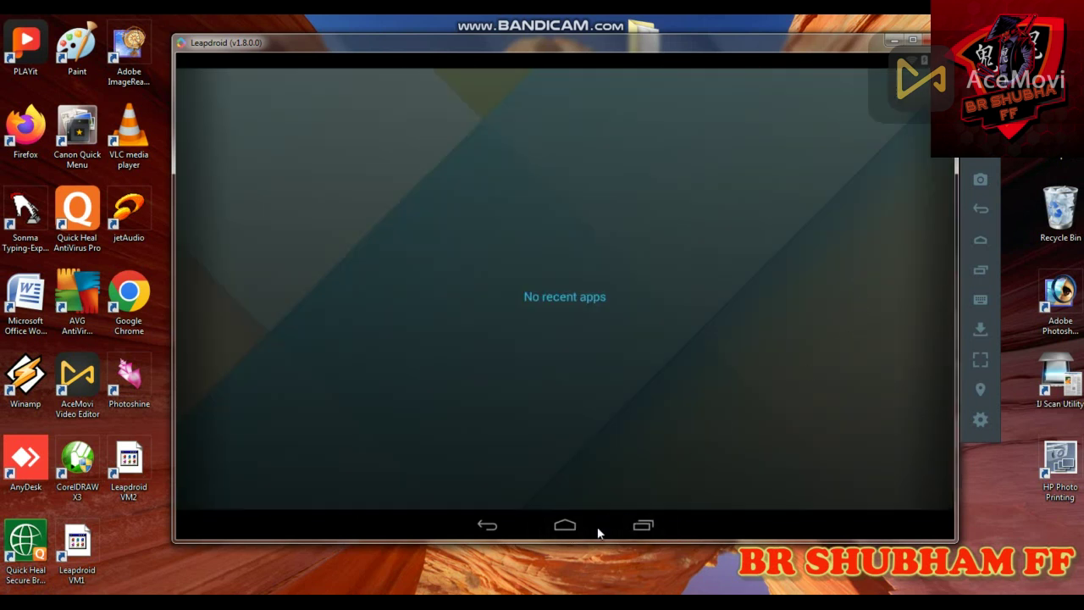
pyautogui.click(565, 530)
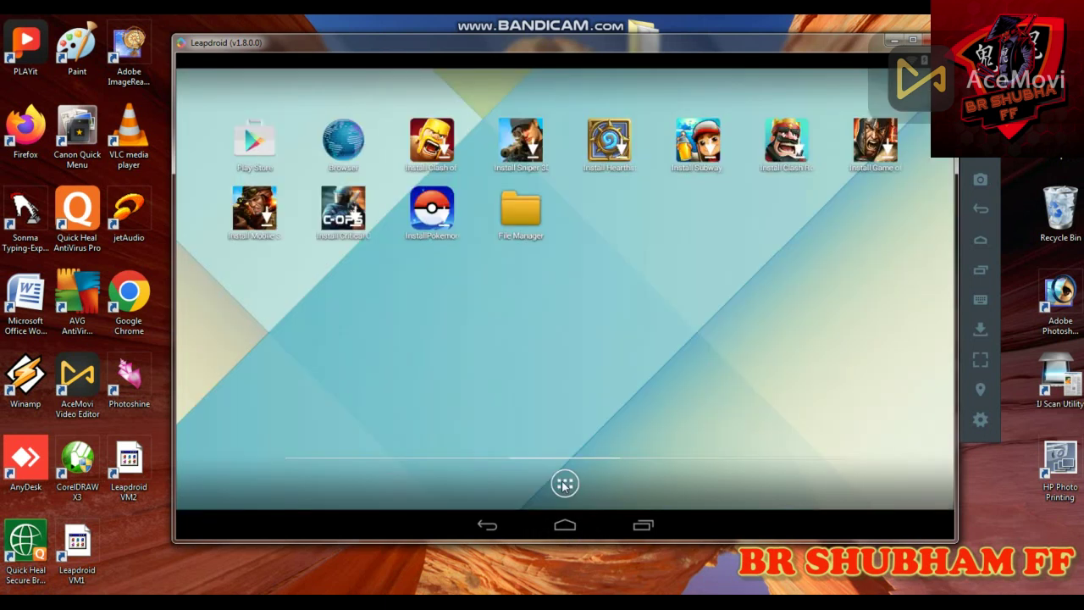
pyautogui.click(561, 485)
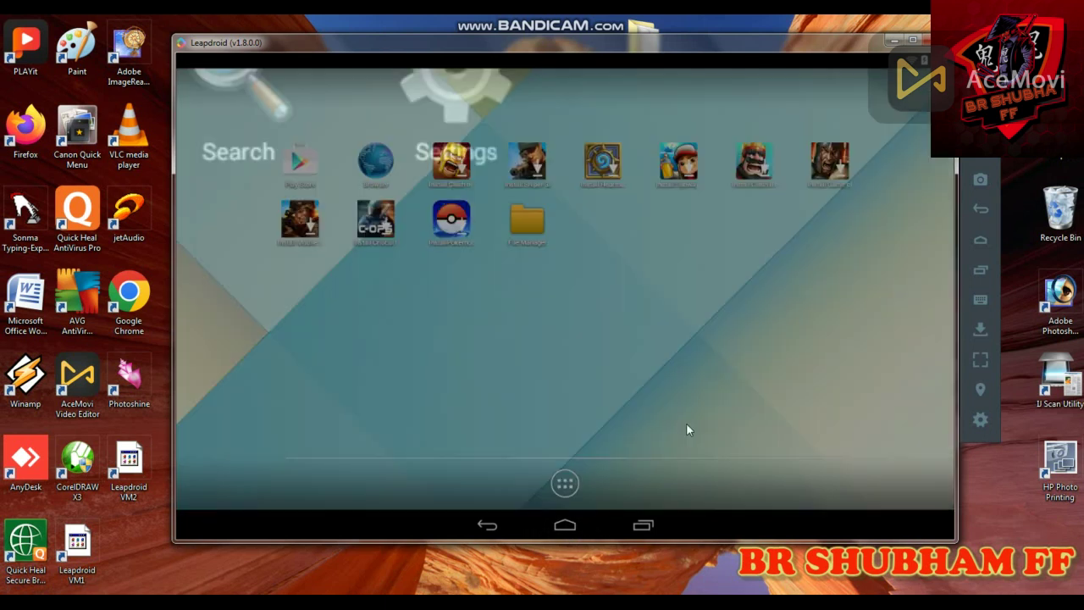